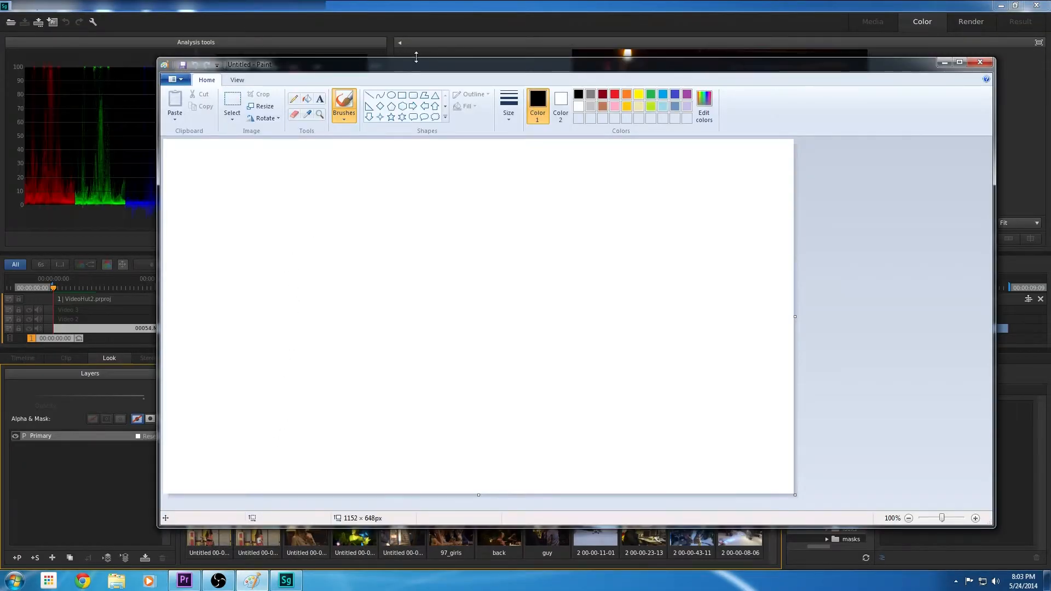
Move the Paint window aside to uncover SpeedGrade and compare its Shadows and Overall grading controls
drag(419, 70, 351, 46)
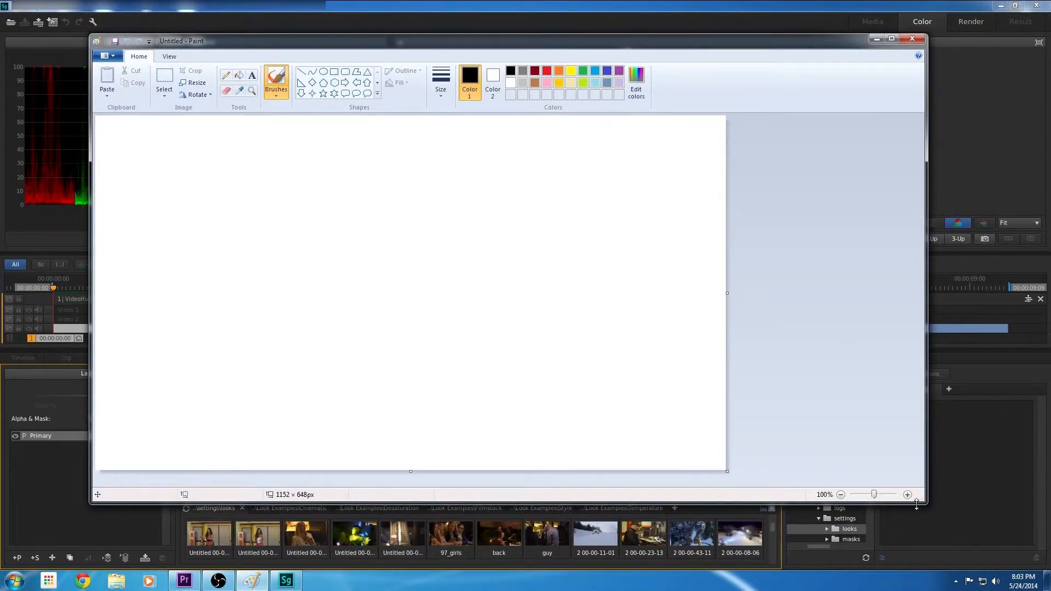
mouse_move(221, 41)
mouse_down()
mouse_move(360, 28)
mouse_move(457, 64)
mouse_up()
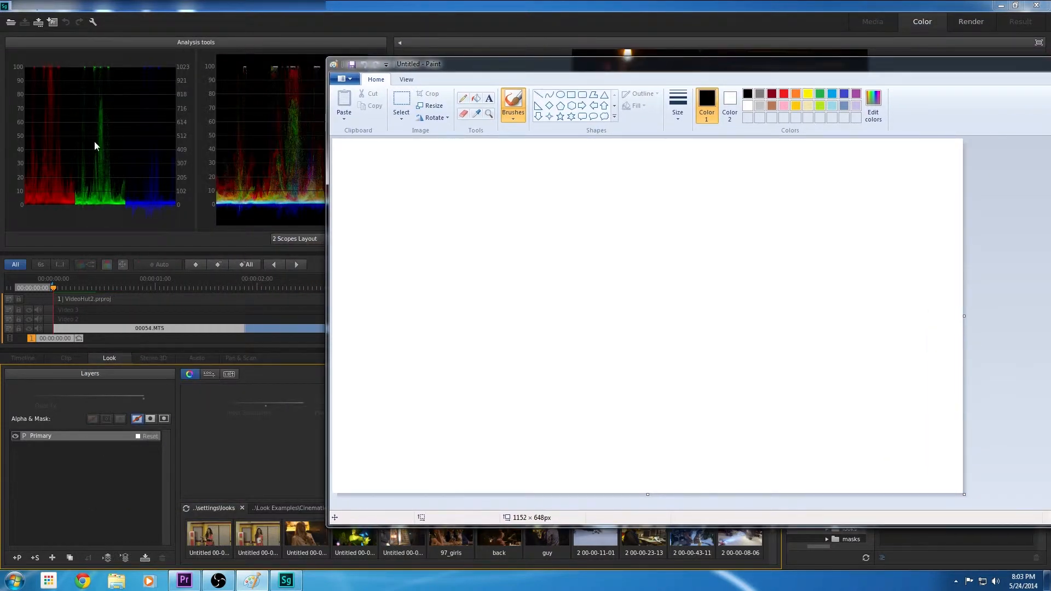
drag(463, 66, 431, 56)
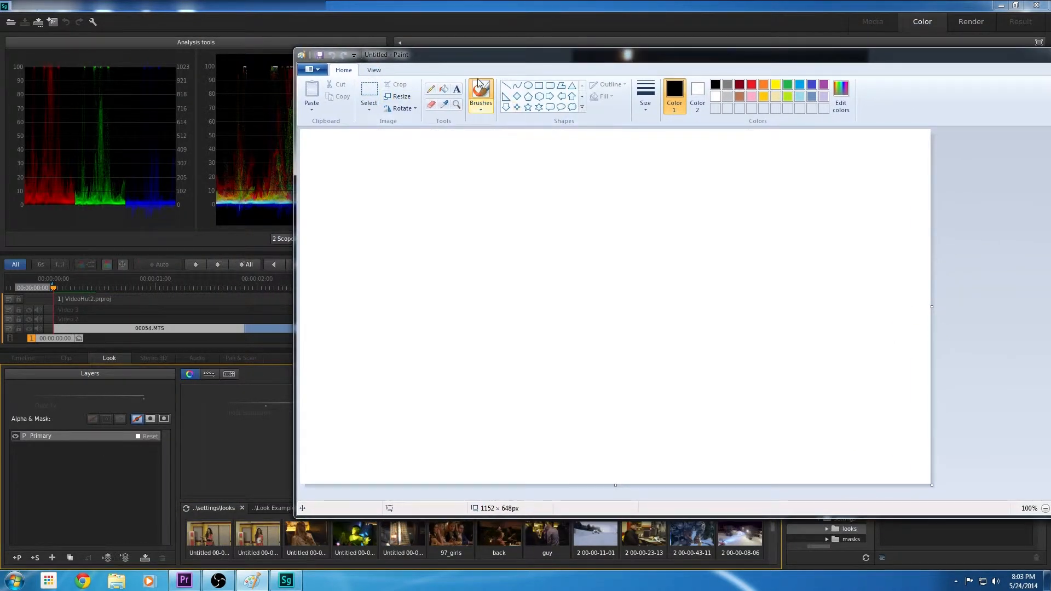
drag(550, 57, 0, 96)
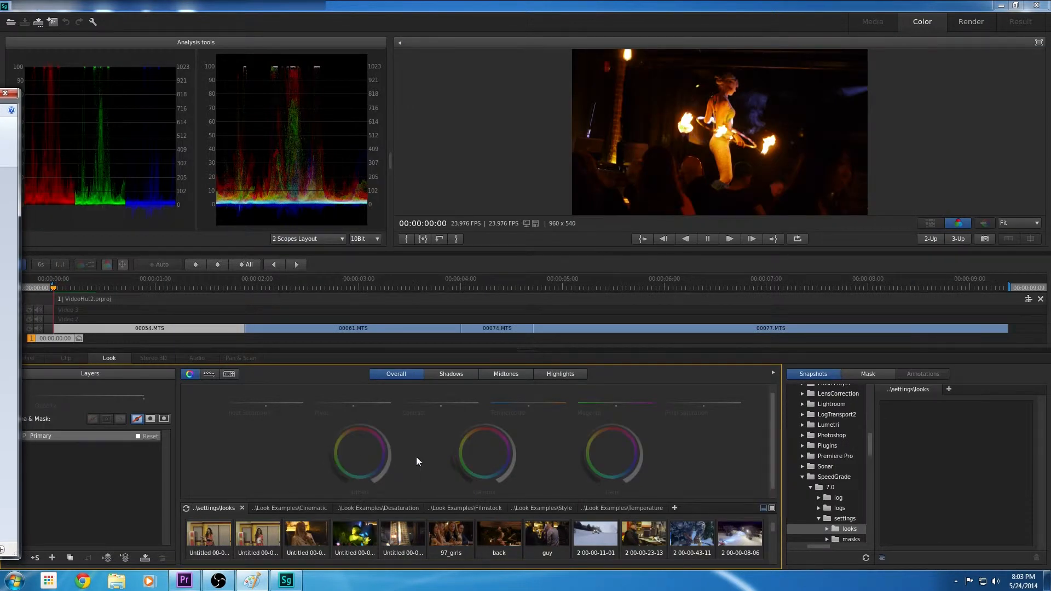
click(448, 373)
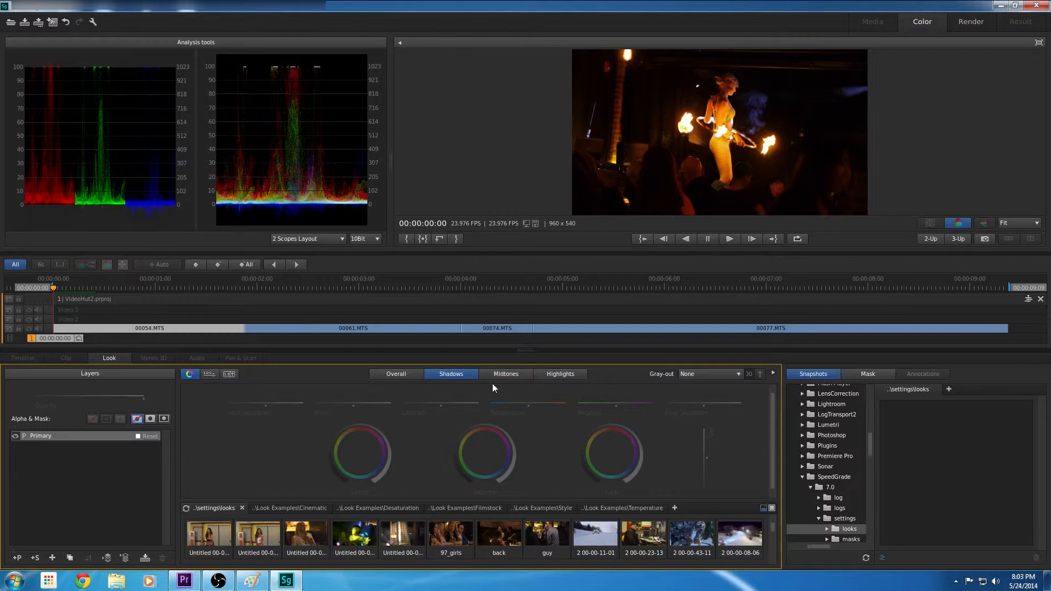
click(400, 376)
Bring the Paint window back and draw a black rectangle about 507 × 411 px near the middle of the canvas
drag(0, 101, 805, 57)
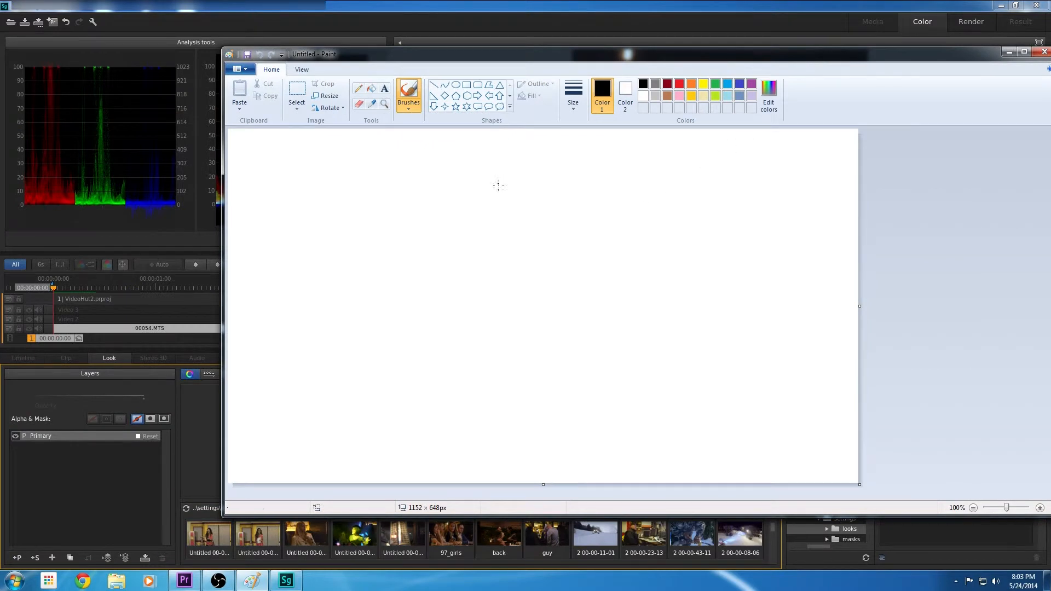
click(466, 85)
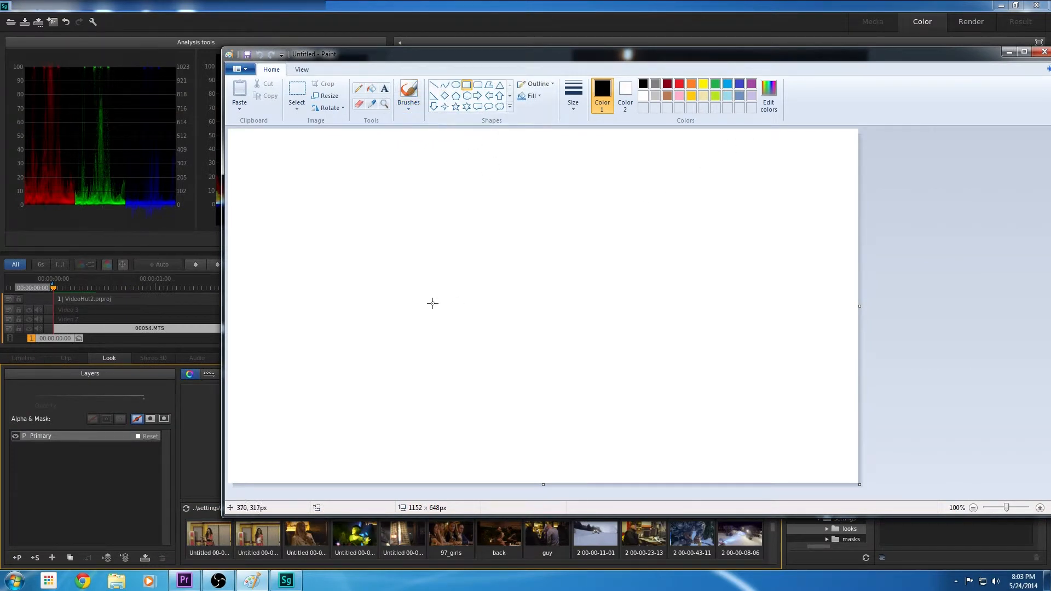
drag(365, 195, 642, 419)
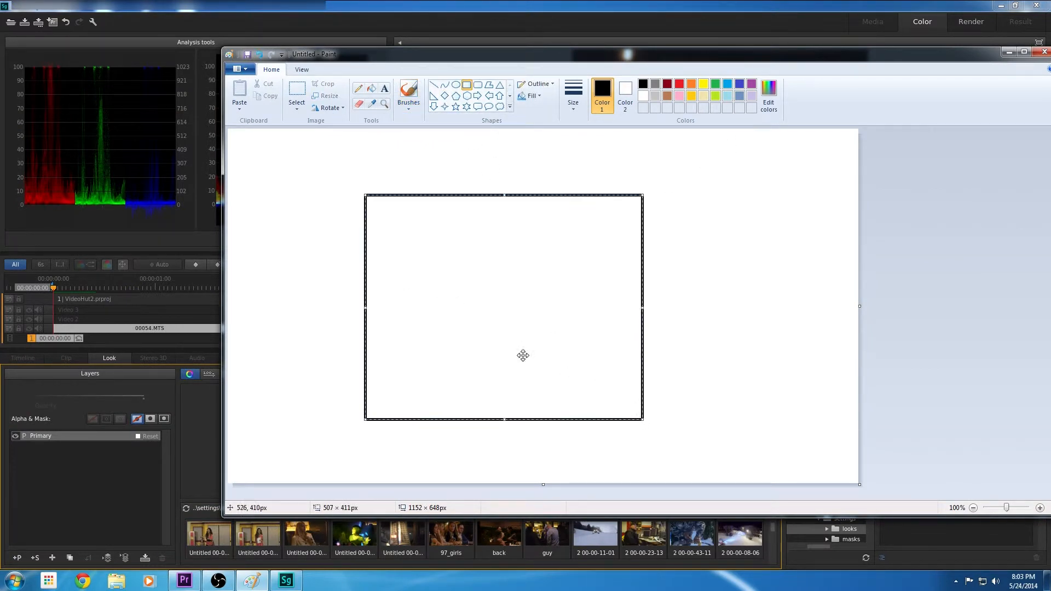
Draw two roughly horizontal black lines across the rectangle, the upper one about 849 px long and the lower one shorter
click(433, 85)
drag(691, 344, 322, 339)
drag(748, 264, 285, 256)
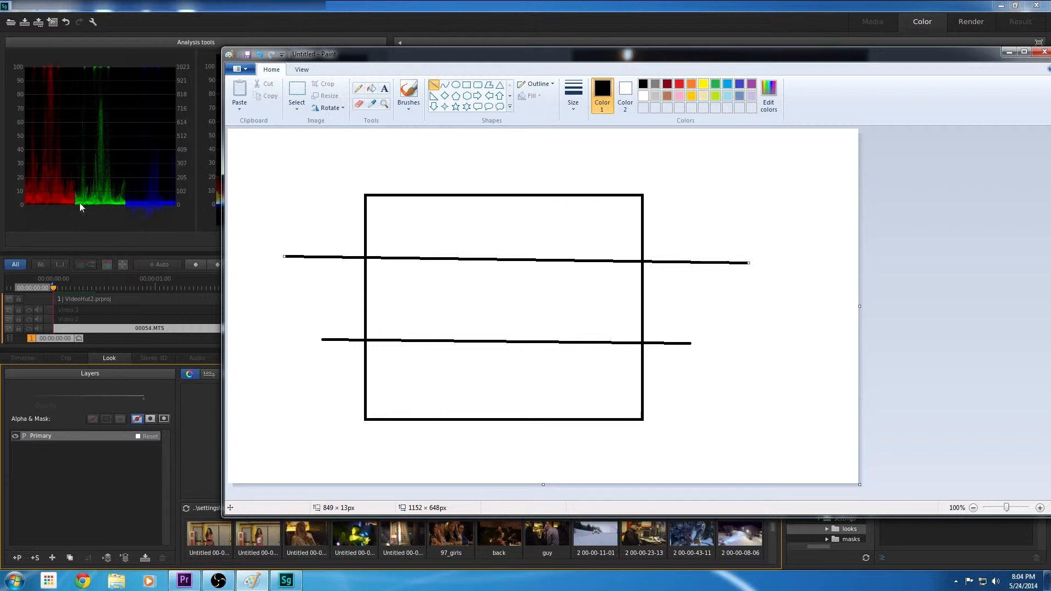
Move the Paint window aside and display the Shadows grading controls in SpeedGrade
drag(575, 55, 0, 98)
click(494, 4)
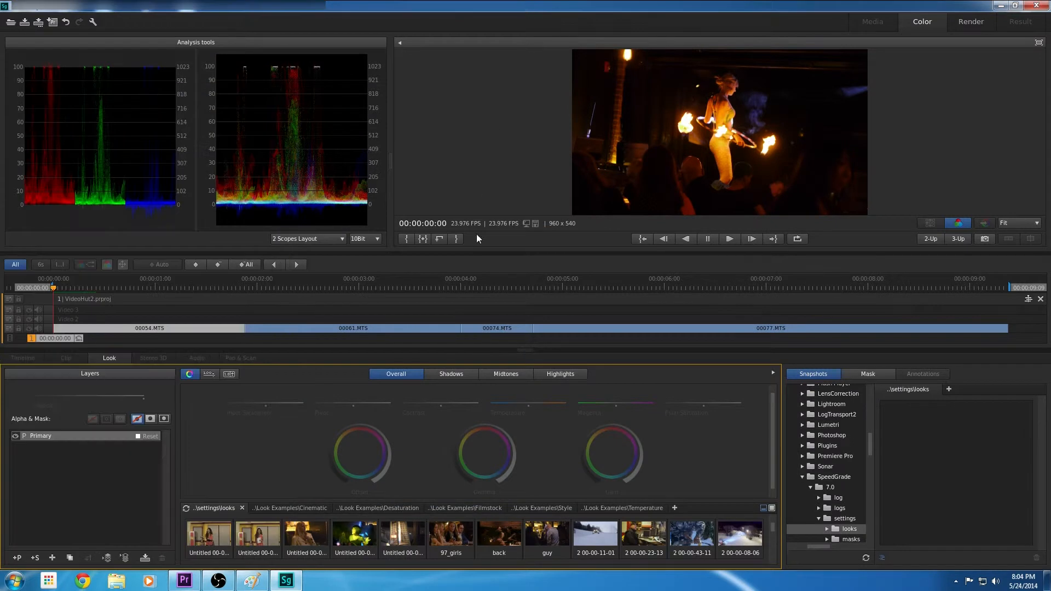
click(447, 374)
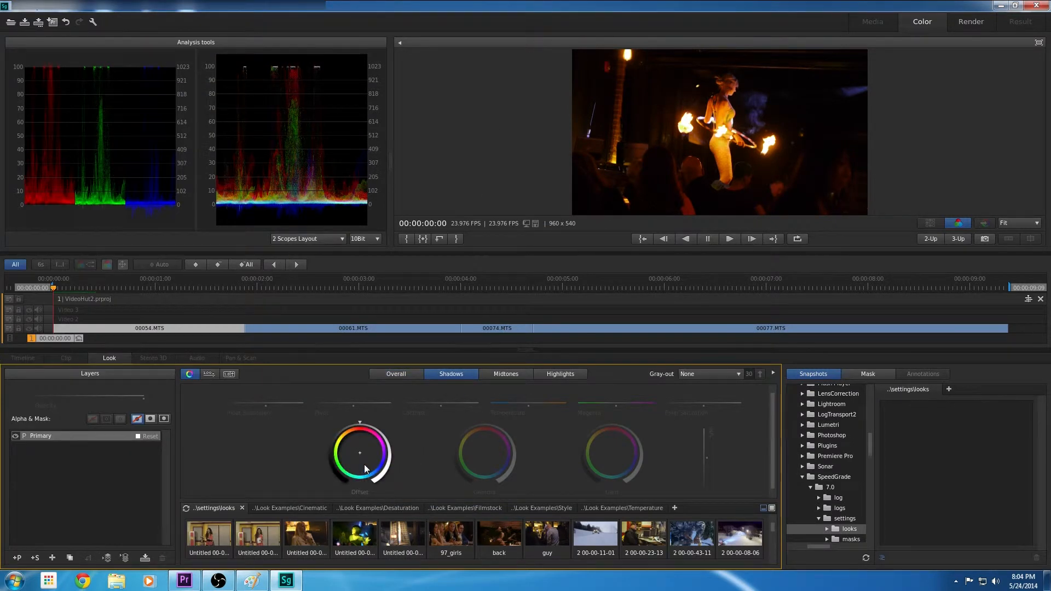
Return to Paint and draw two more horizontal black lines across the rectangle's lower part, the upper one about 792 px long
drag(0, 98, 481, 84)
click(460, 115)
drag(362, 431, 710, 434)
drag(760, 403, 326, 399)
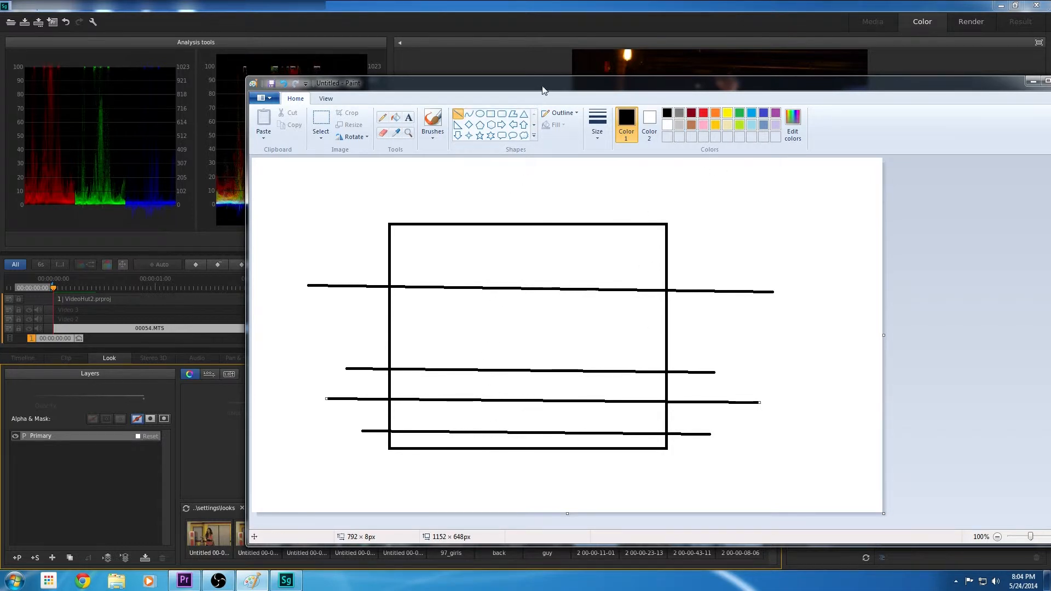
drag(543, 86, 0, 82)
drag(142, 83, 926, 59)
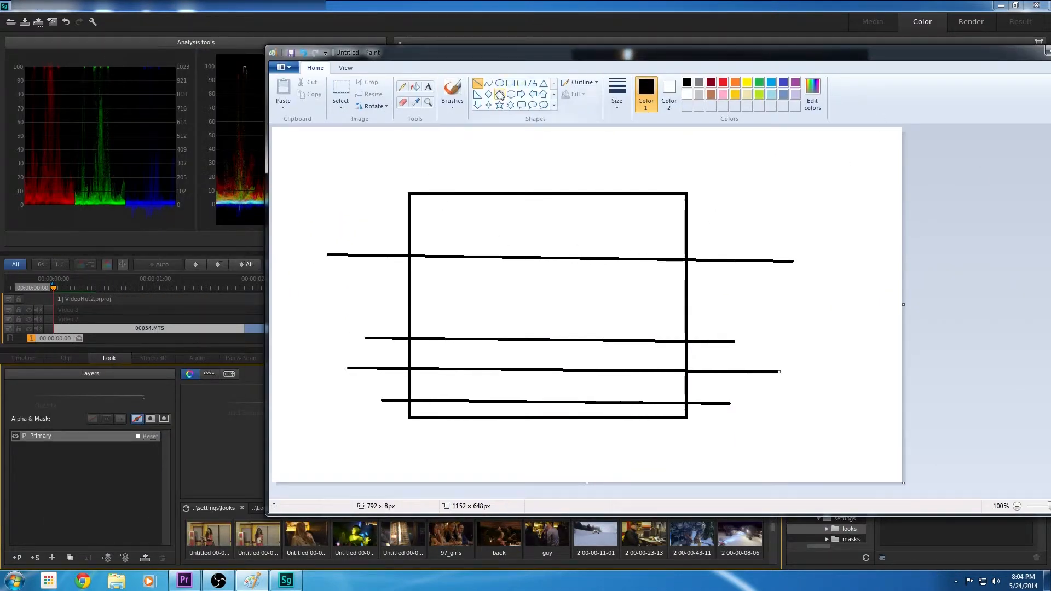
click(748, 82)
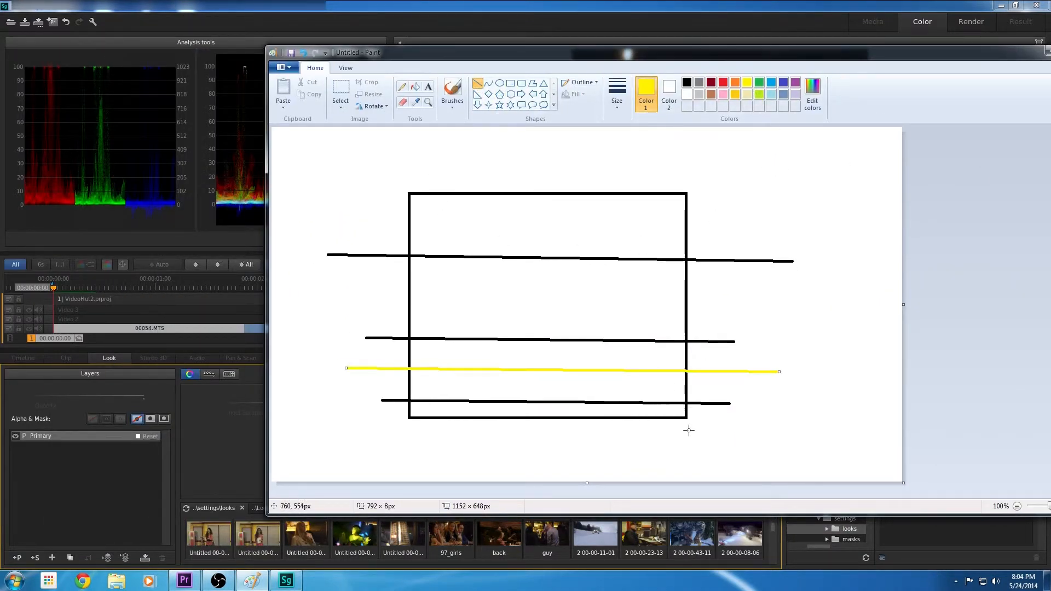
click(687, 82)
click(477, 94)
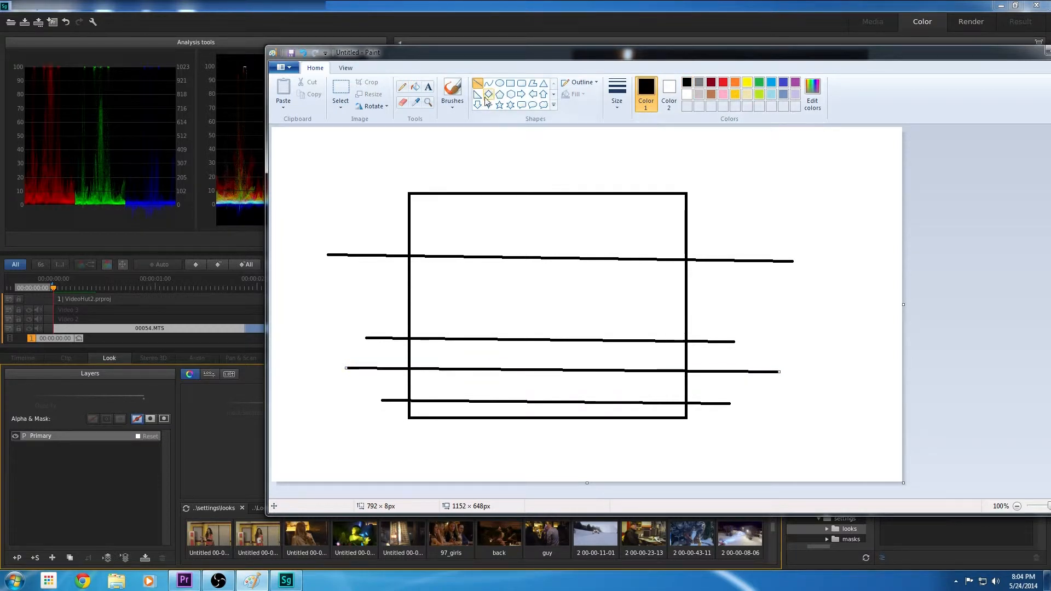
Brush an indigo wavy trace along the rectangle's base with three upright spikes rising from it
click(459, 96)
click(748, 82)
click(783, 82)
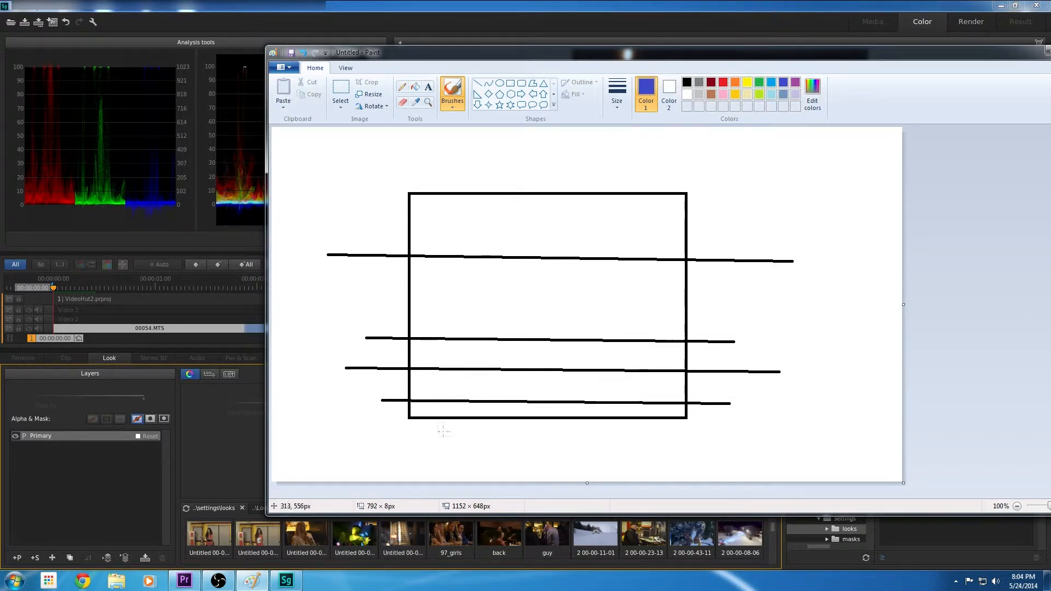
drag(409, 415, 689, 415)
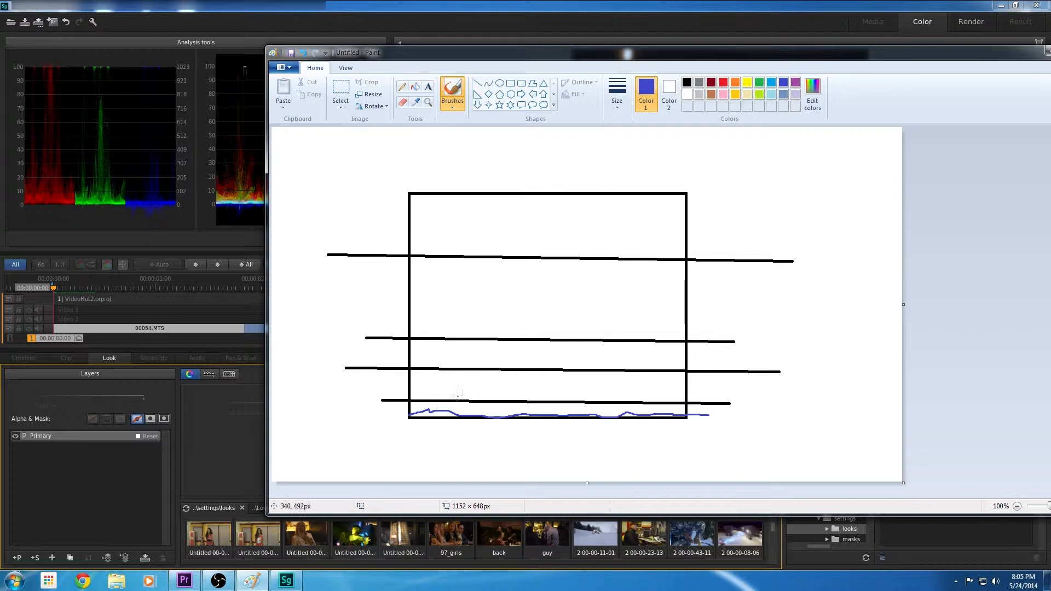
mouse_move(438, 406)
mouse_down()
mouse_move(451, 357)
mouse_move(440, 405)
mouse_up()
drag(534, 412, 532, 363)
drag(652, 415, 650, 363)
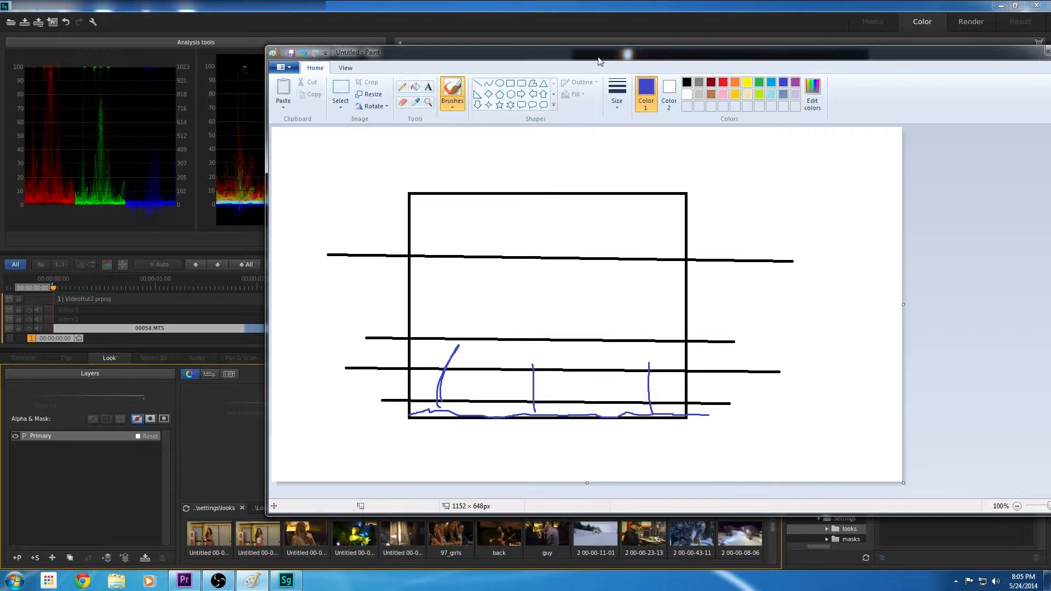
Add a short straight indigo line at the rectangle's lower-left corner and brush a second wavy indigo trace along the base
mouse_move(613, 55)
mouse_down()
mouse_move(0, 148)
mouse_move(622, 54)
mouse_up()
click(406, 3)
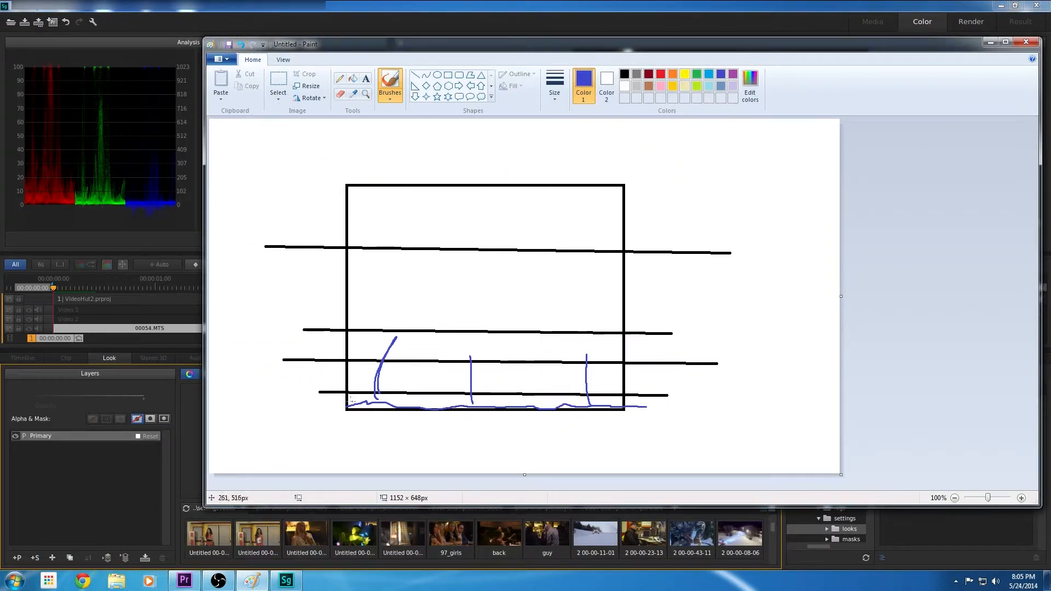
click(415, 75)
mouse_move(347, 410)
mouse_down()
mouse_move(355, 388)
mouse_move(427, 404)
mouse_move(375, 395)
mouse_up()
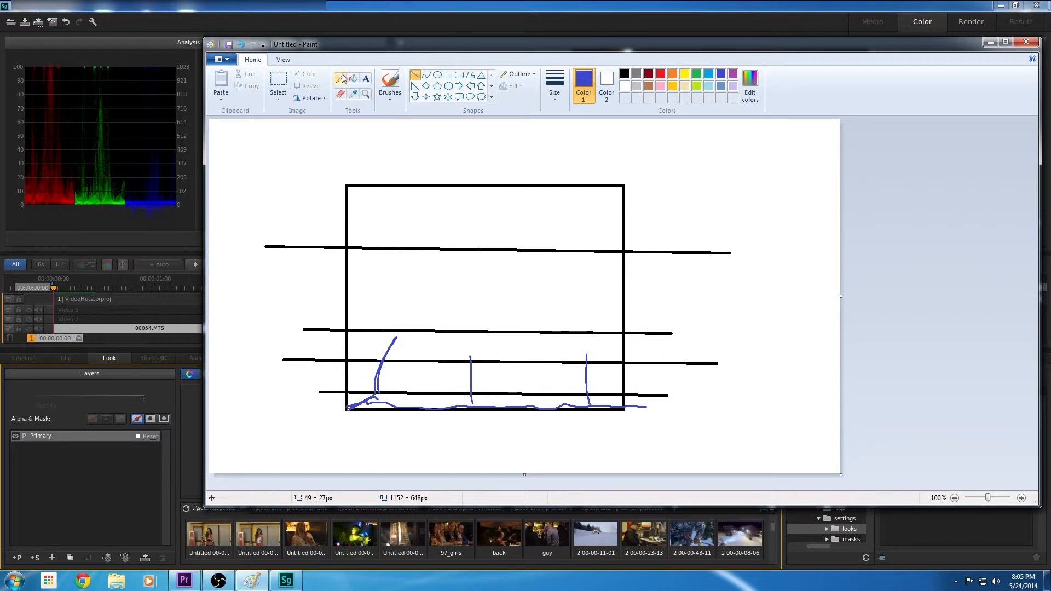
click(387, 89)
mouse_move(378, 394)
mouse_down()
mouse_move(428, 412)
mouse_move(592, 403)
mouse_up()
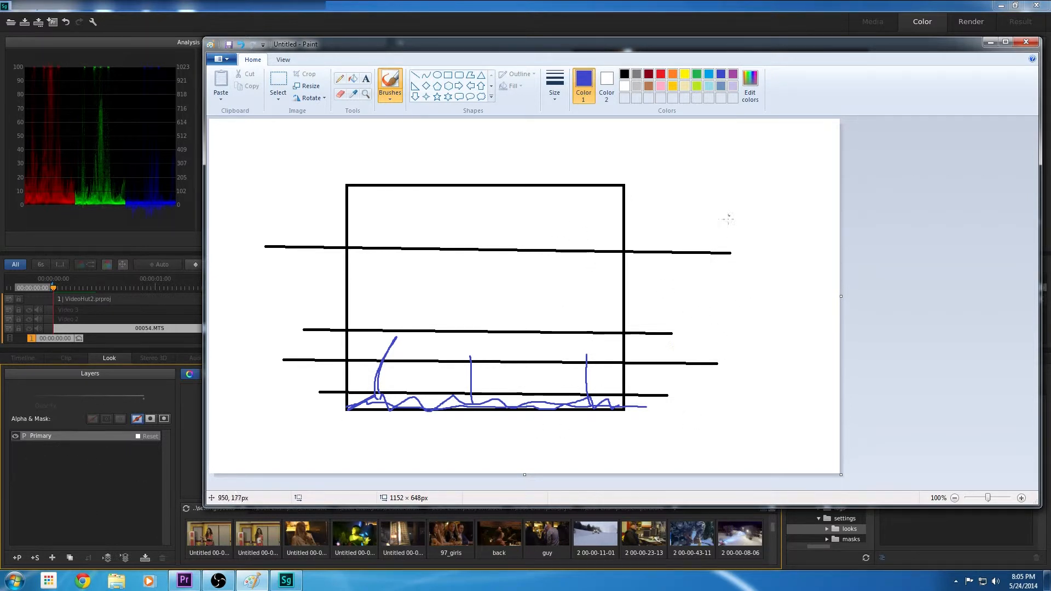
Brush two long red strokes in the canvas's upper-right corner and four shorter red strokes below them
click(661, 74)
drag(720, 153, 810, 152)
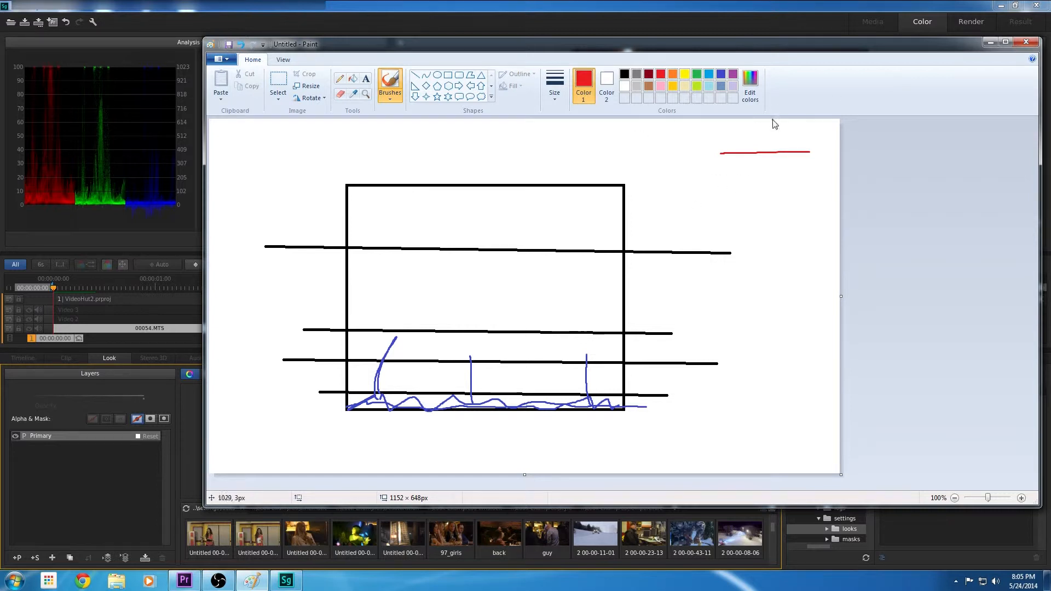
drag(719, 145, 810, 143)
drag(757, 214, 804, 216)
mouse_move(767, 224)
mouse_down()
mouse_move(801, 228)
mouse_move(806, 253)
mouse_up()
drag(777, 284, 807, 288)
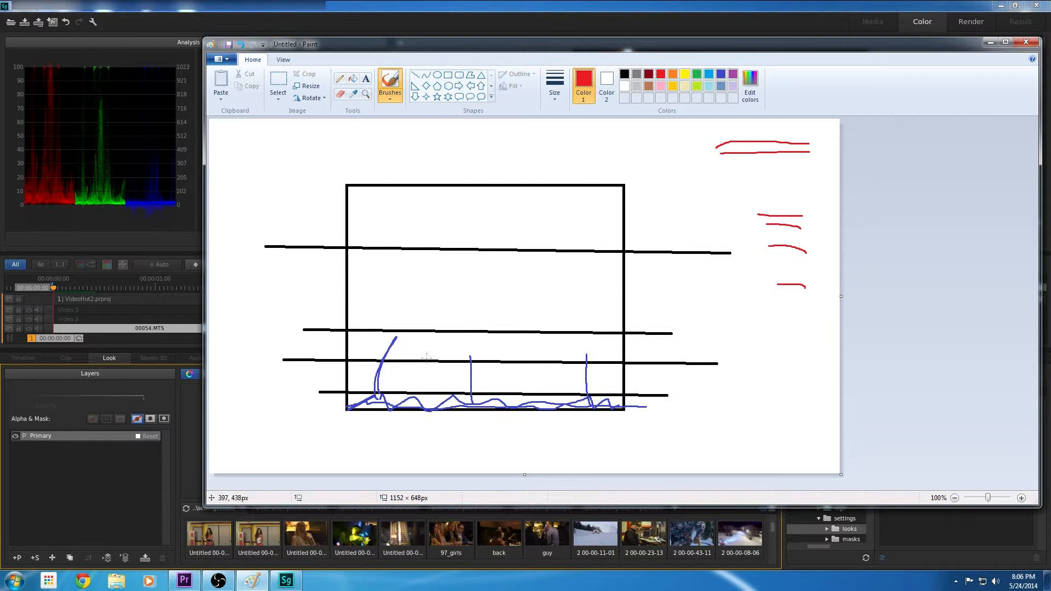
Draw an orange trace over the indigo one, starting with a short straight line and continuing as a brushed wave with three spikes
click(415, 74)
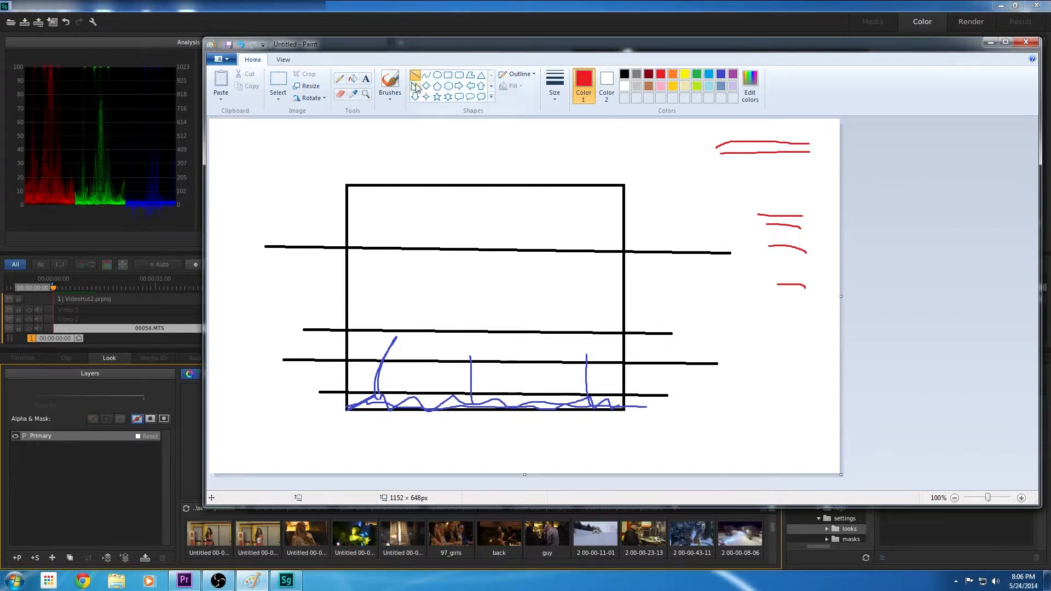
click(673, 76)
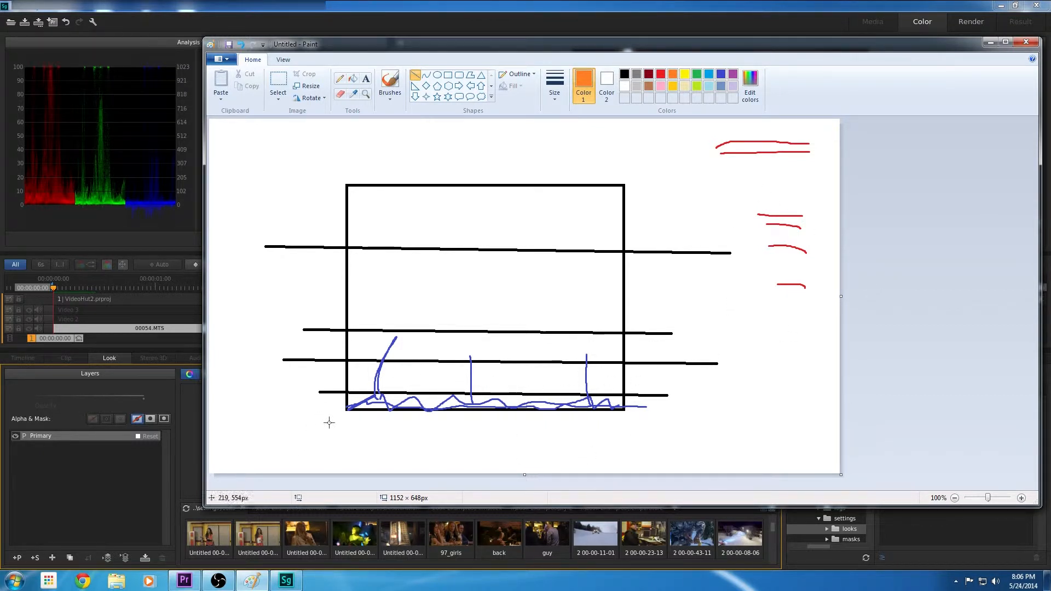
drag(349, 409, 400, 403)
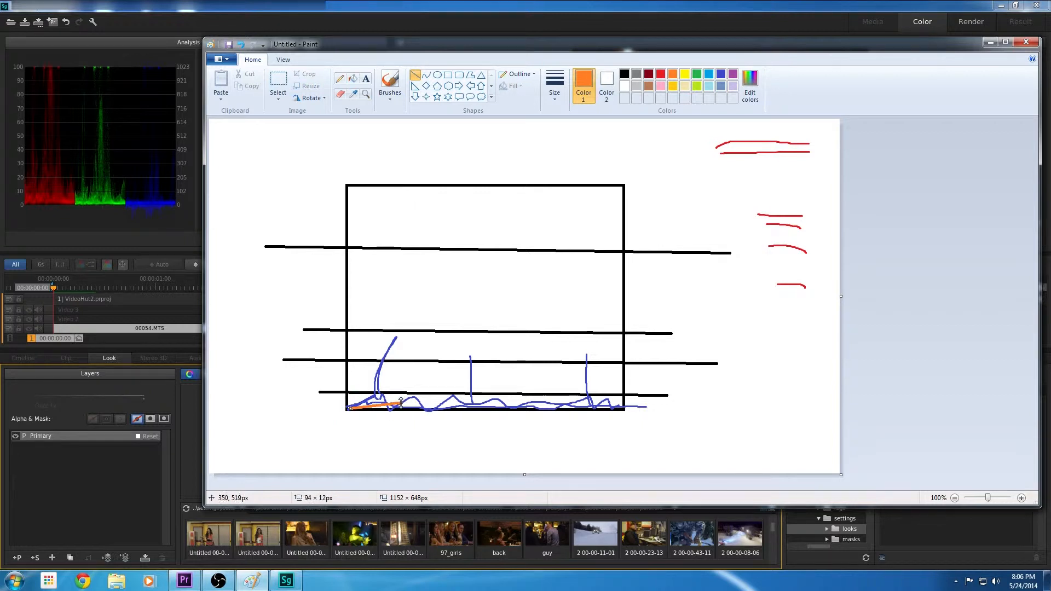
click(386, 85)
mouse_move(379, 405)
mouse_down()
mouse_move(383, 337)
mouse_move(387, 379)
mouse_move(441, 419)
mouse_move(476, 400)
mouse_move(470, 358)
mouse_move(502, 417)
mouse_move(591, 405)
mouse_up()
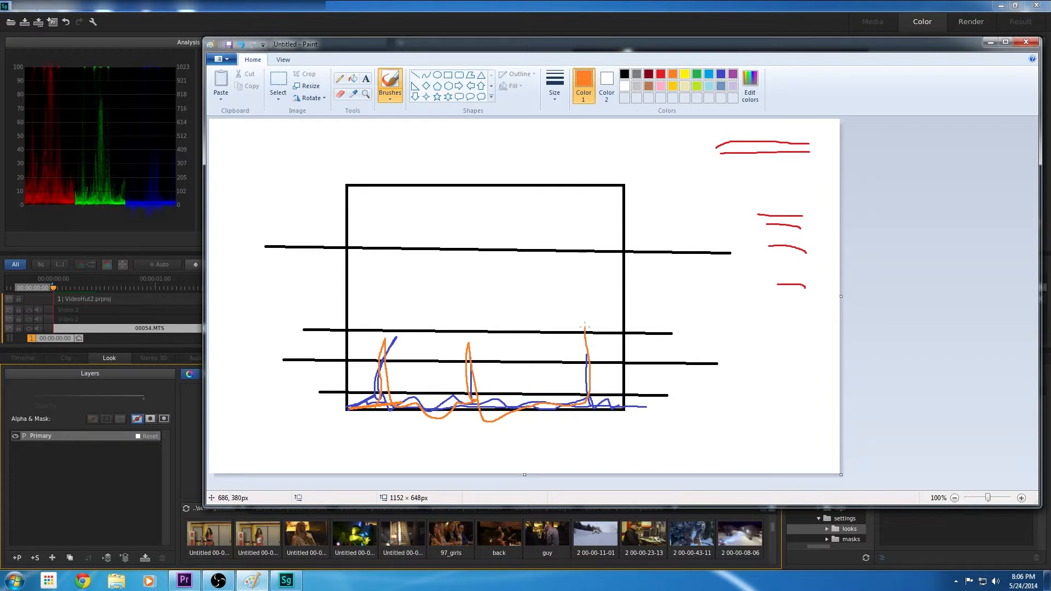
Brush small lime loops around the bases of the three spikes
click(415, 75)
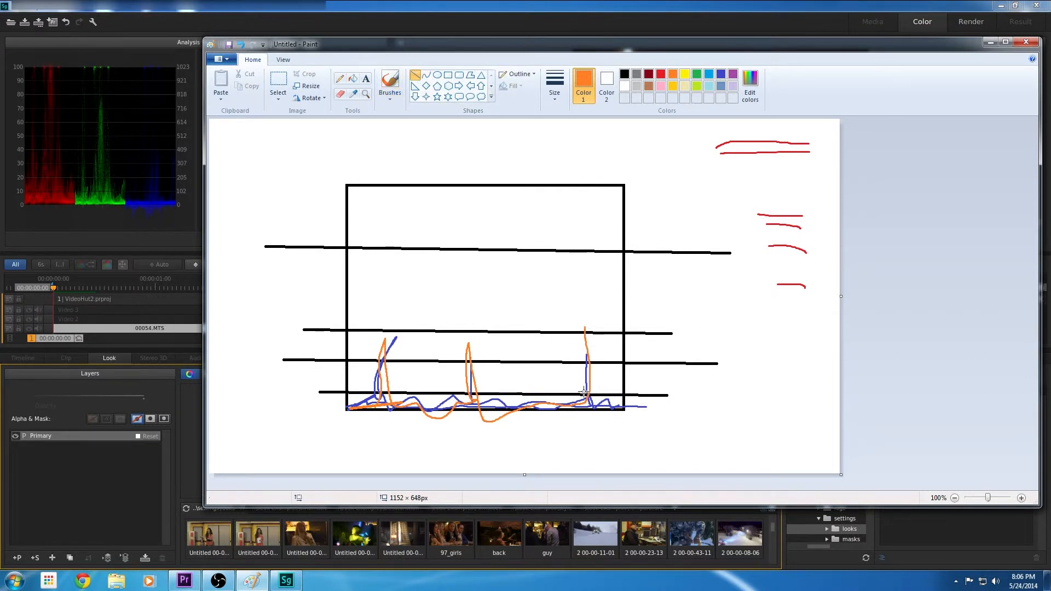
click(390, 81)
click(697, 86)
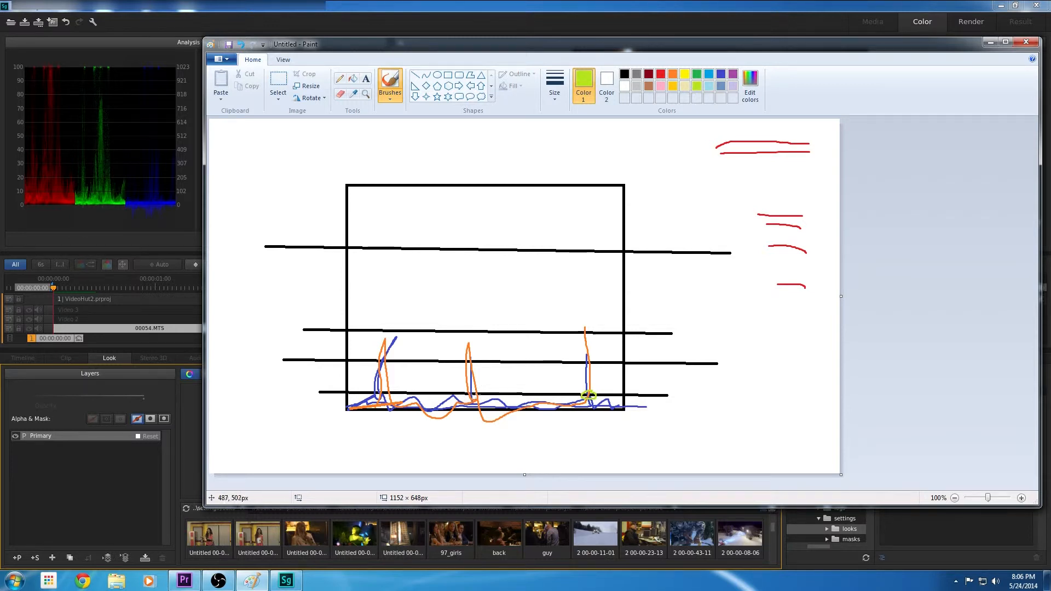
drag(477, 395, 475, 392)
mouse_move(389, 389)
mouse_down()
mouse_move(368, 390)
mouse_move(397, 393)
mouse_move(390, 384)
mouse_up()
Brush a lime stroke from the third spike's base up to the uppermost horizontal line, plus a short lime stroke beside that base
mouse_move(474, 60)
mouse_down()
mouse_move(396, 355)
mouse_move(466, 293)
mouse_up()
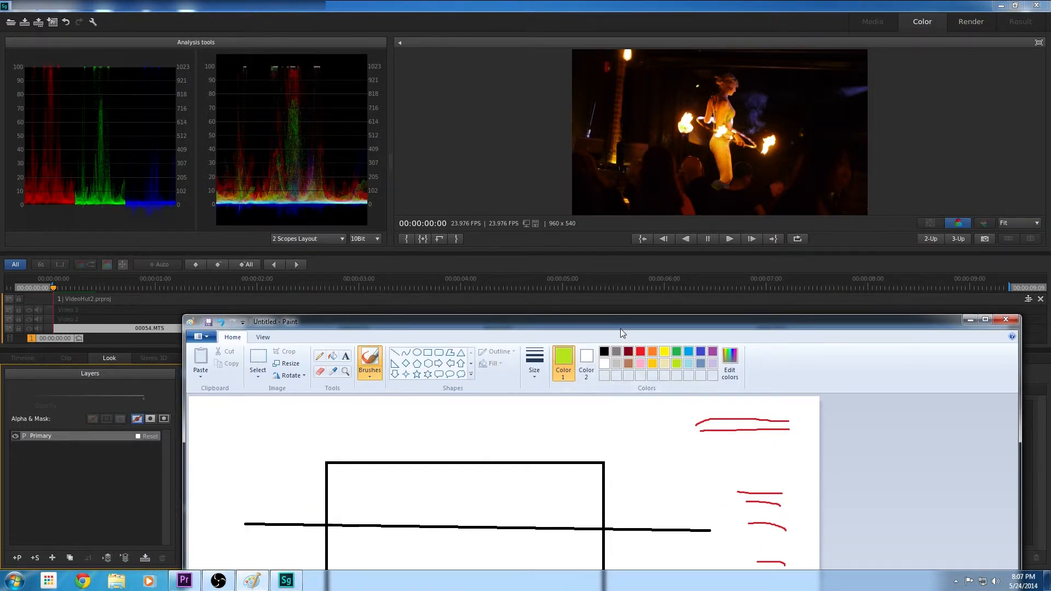
drag(614, 327, 605, 51)
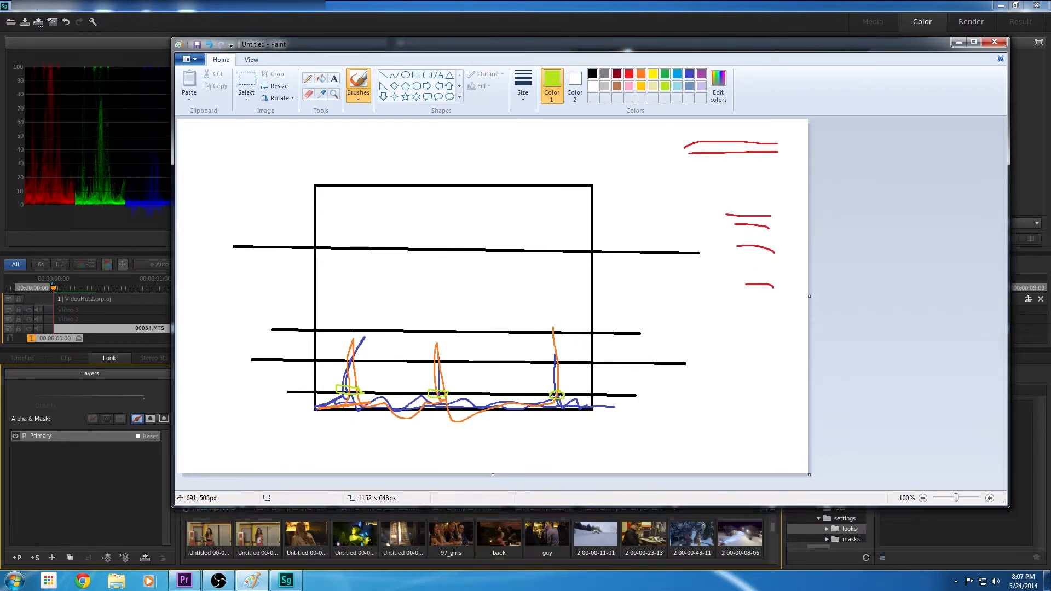
drag(557, 397, 553, 248)
drag(625, 47, 0, 91)
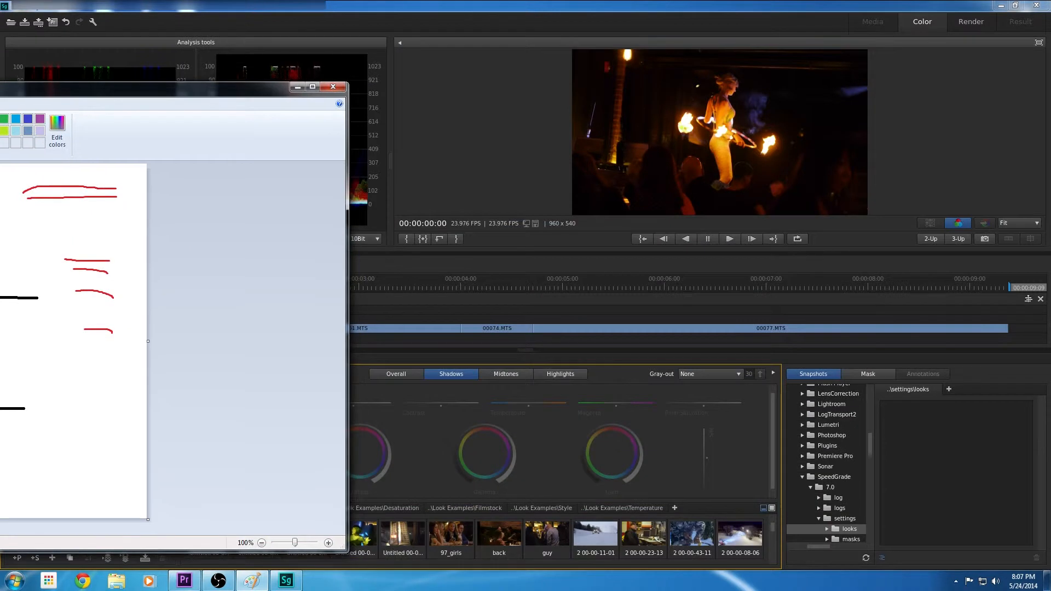
drag(247, 91, 671, 91)
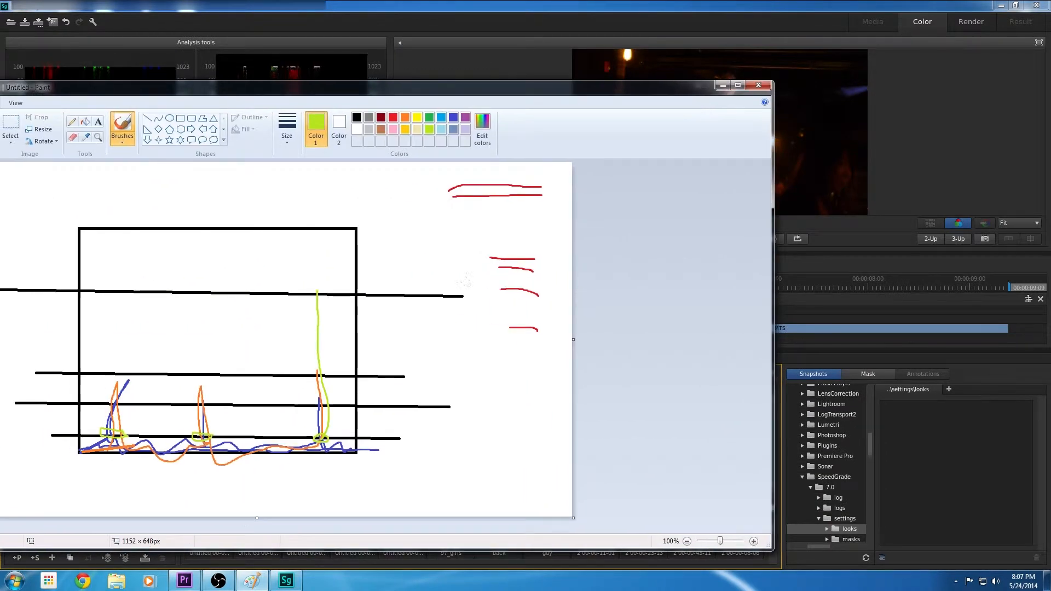
drag(323, 438, 339, 425)
Brush a rose stroke below the red marks and rose loops around the short lime stroke at the third spike
click(392, 130)
drag(489, 347, 573, 339)
drag(339, 423, 340, 426)
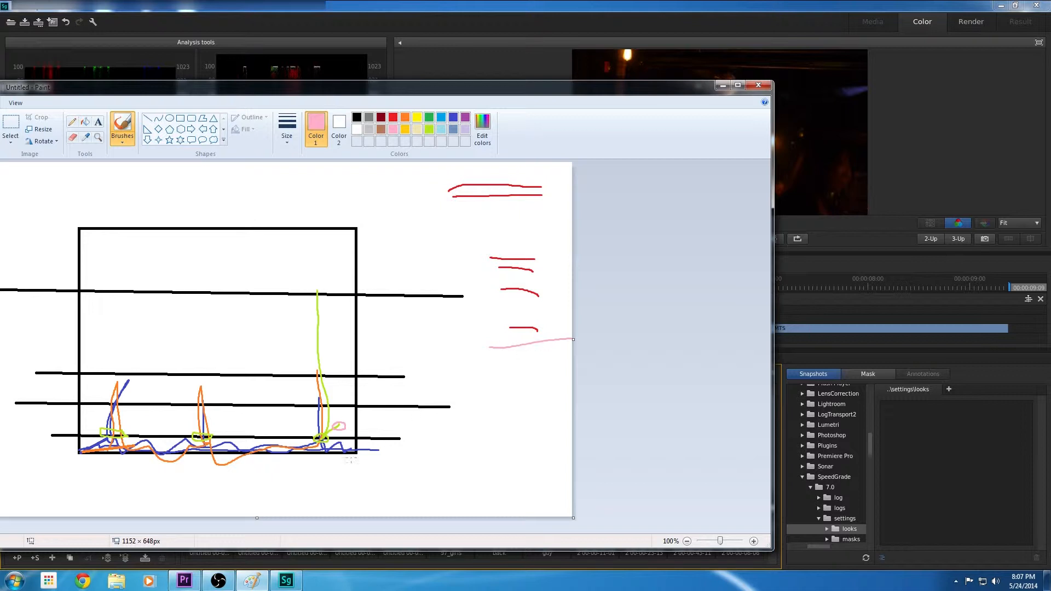
mouse_move(344, 418)
mouse_down()
mouse_move(319, 419)
mouse_move(316, 445)
mouse_move(350, 431)
mouse_move(357, 414)
mouse_up()
Brush a light turquoise wavy stroke along the lowest horizontal line, across the full width of the rectangle
click(442, 129)
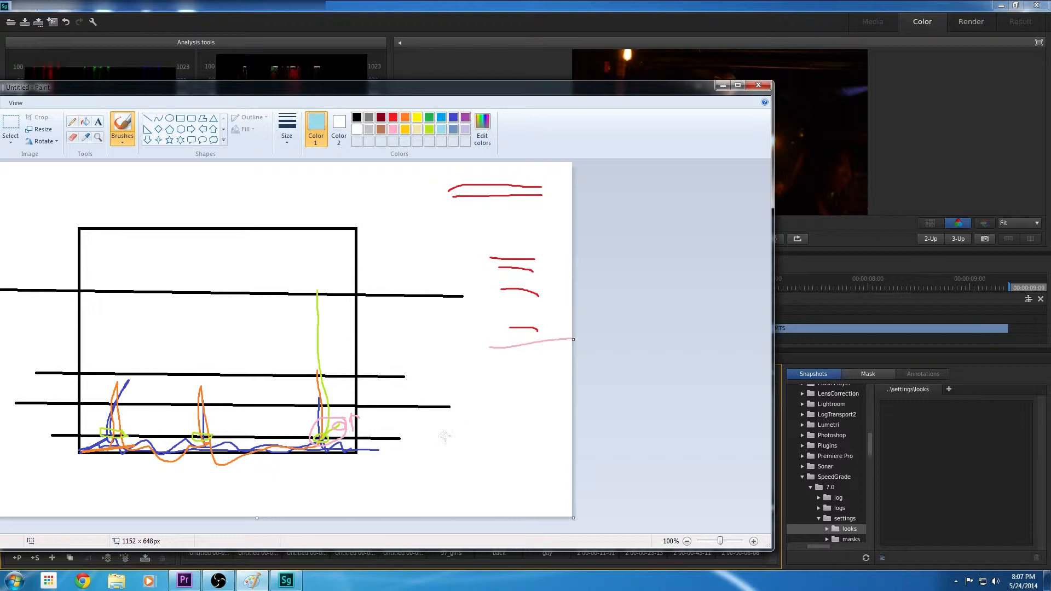
mouse_move(538, 89)
mouse_down()
mouse_move(446, 108)
mouse_move(276, 110)
mouse_move(630, 96)
mouse_up()
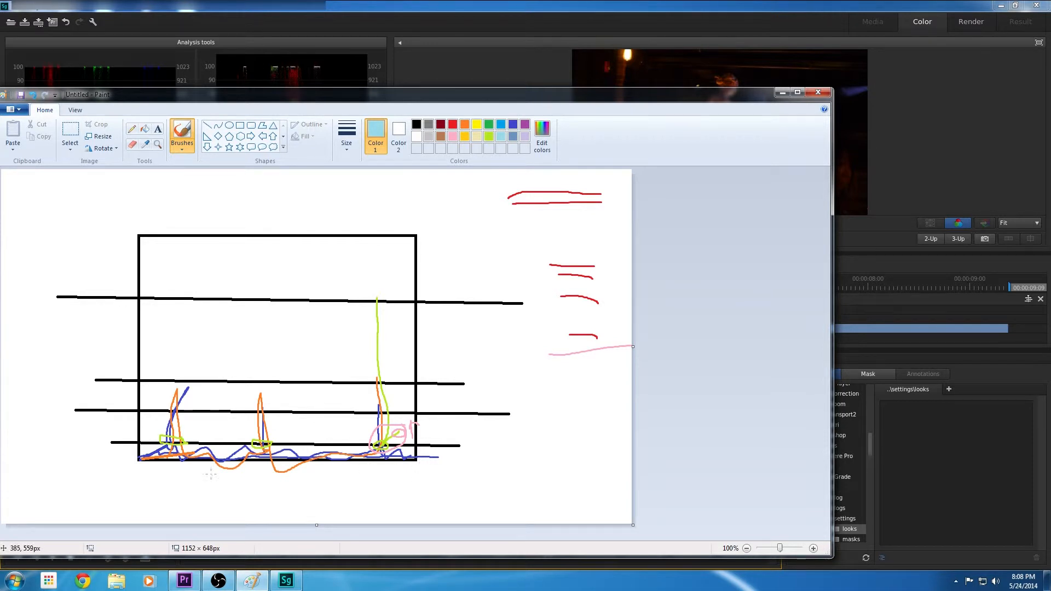
mouse_move(150, 458)
mouse_down()
mouse_move(463, 448)
mouse_move(107, 442)
mouse_up()
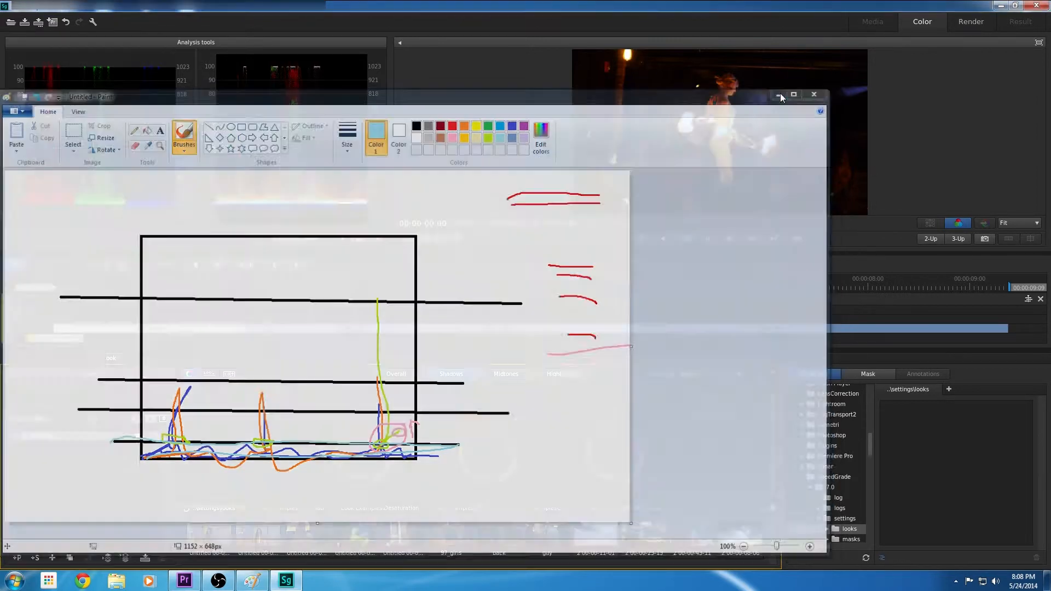
Switch back to SpeedGrade and raise the shadows gamma and gain on the Primary layer of clip 00054.MTS
click(782, 92)
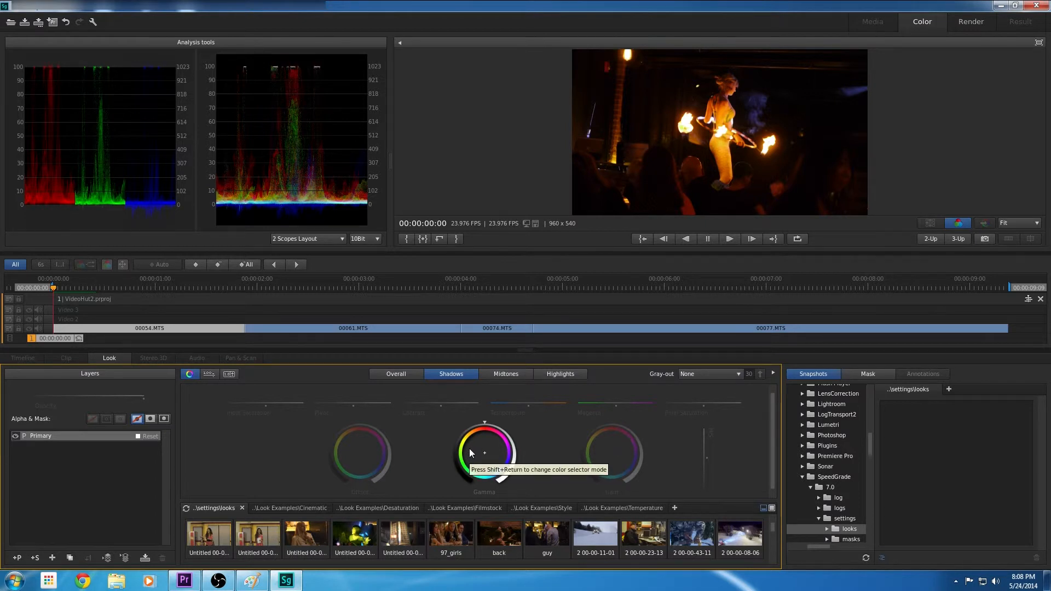
drag(476, 432, 514, 432)
drag(613, 426, 649, 425)
Add a second Primary layer and try raising its overall gamma and gain
click(18, 558)
drag(486, 426, 532, 428)
drag(619, 427, 661, 428)
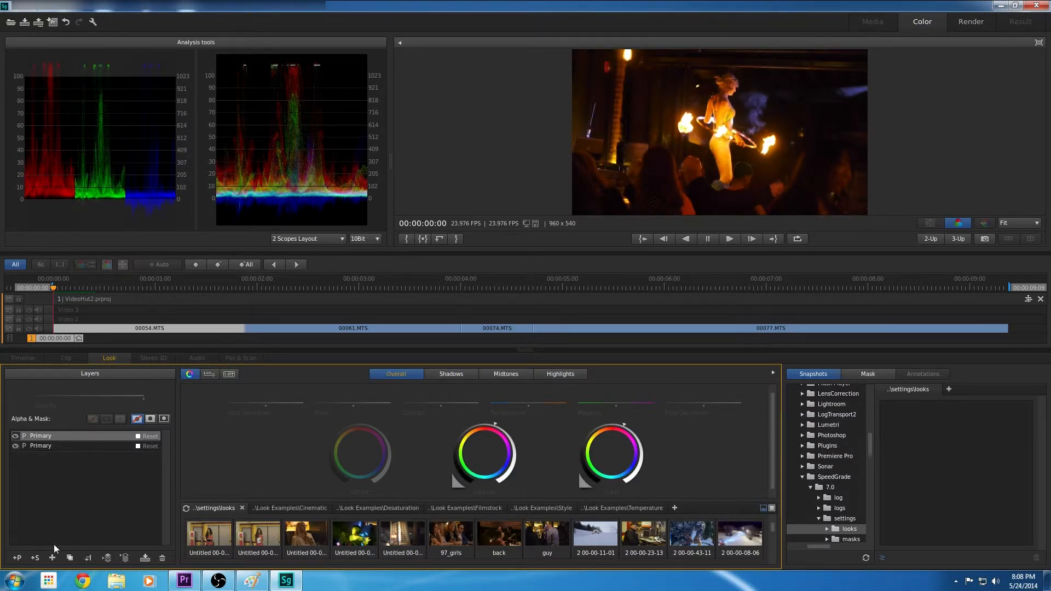
Add another Primary layer on top of the stack and raise its shadows gamma
click(18, 558)
click(452, 375)
drag(486, 428, 501, 431)
Reset the middle Primary layer and delete it
click(71, 446)
click(153, 446)
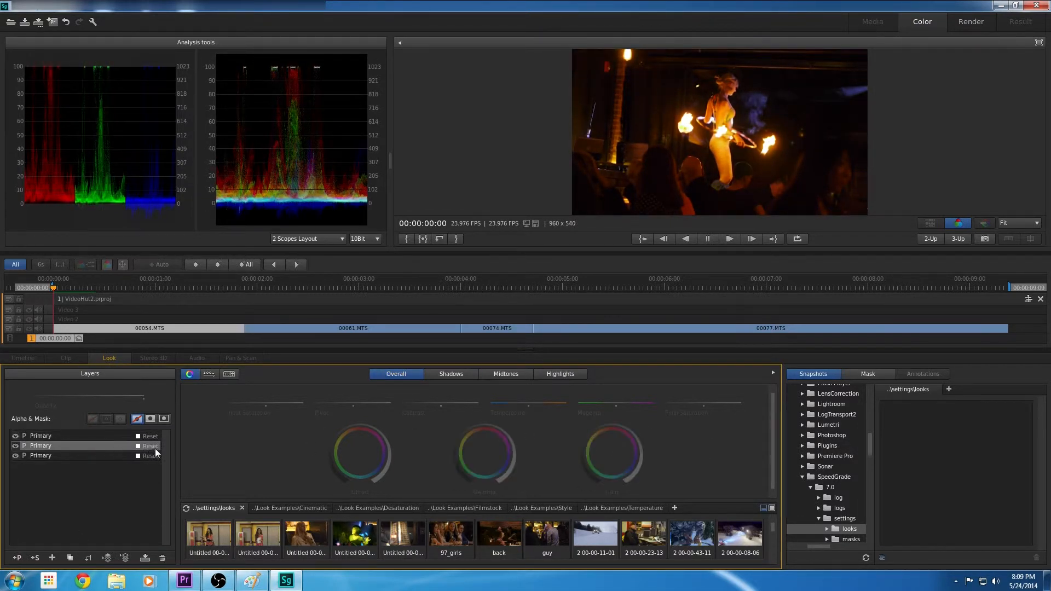
click(162, 558)
Raise the gain on the current layer, and raise the shadows gamma and gain on a new third Primary layer
drag(612, 426, 638, 425)
click(18, 558)
click(452, 375)
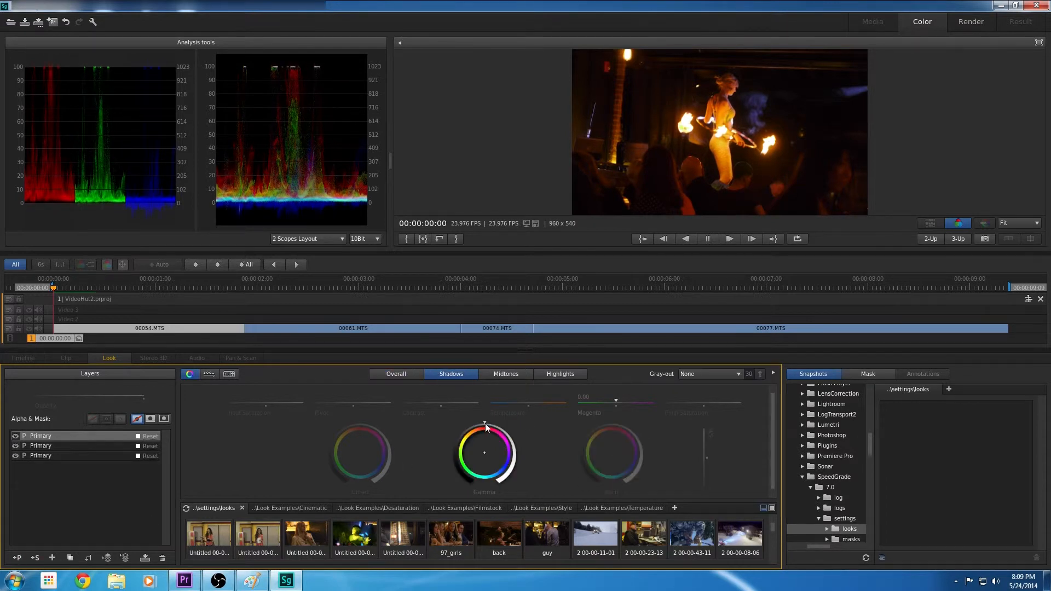
drag(486, 426, 520, 427)
drag(612, 425, 639, 426)
Add a fourth Primary layer and raise its shadows gamma and gain
click(17, 558)
click(452, 375)
drag(486, 429, 527, 425)
drag(613, 426, 639, 427)
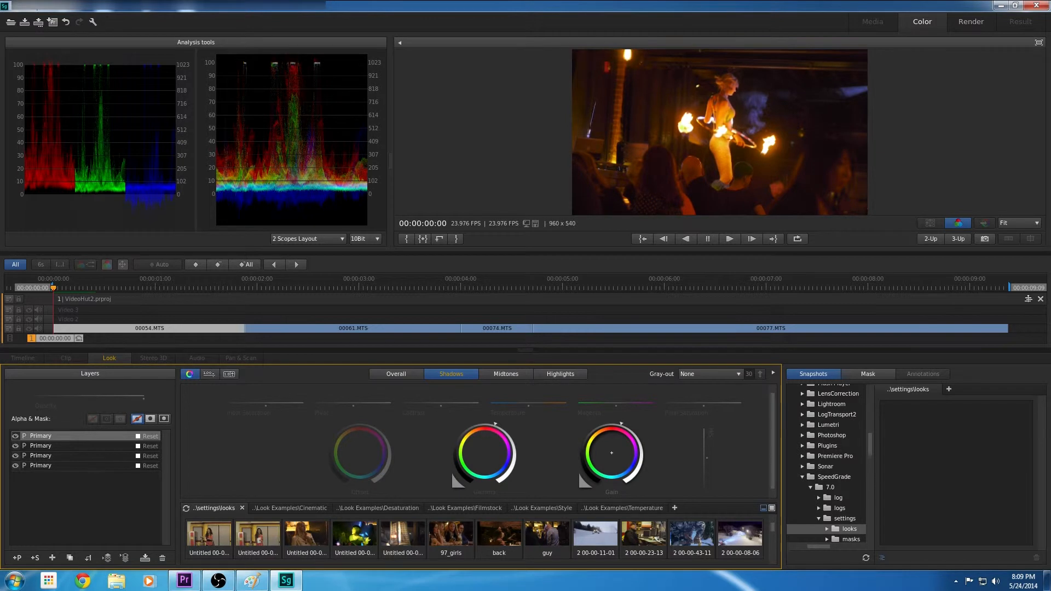
Raise the shadows offset on a new fifth Primary layer and the midtones offset and gamma on a sixth
click(17, 558)
click(452, 375)
drag(361, 427, 399, 429)
click(17, 558)
click(506, 374)
drag(485, 427, 476, 428)
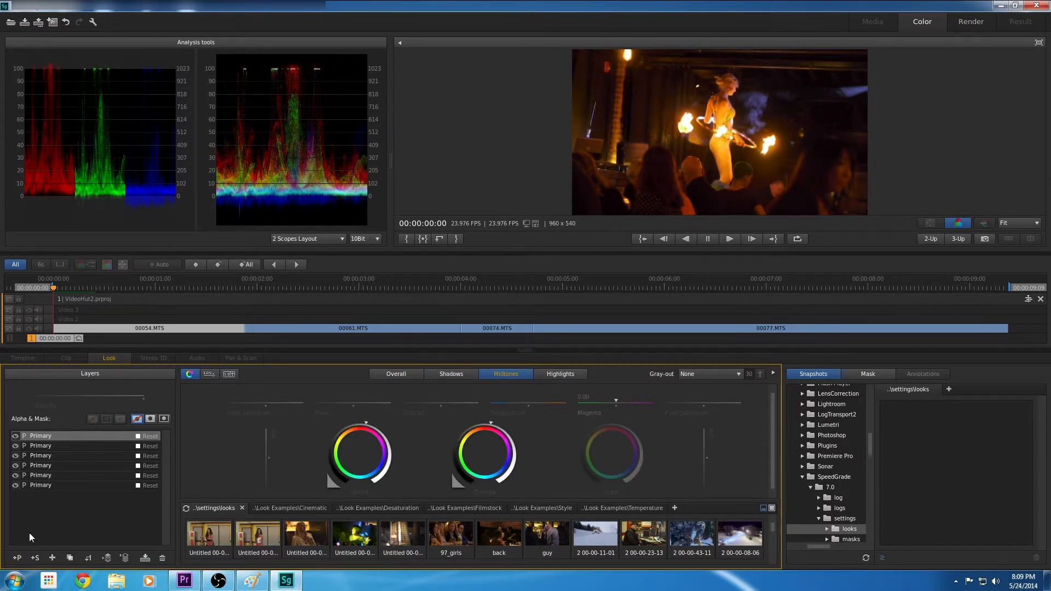
Add a seventh Primary layer and slightly lower the input saturation of its midtones and shadows
click(17, 558)
click(506, 374)
drag(266, 403, 264, 402)
click(452, 375)
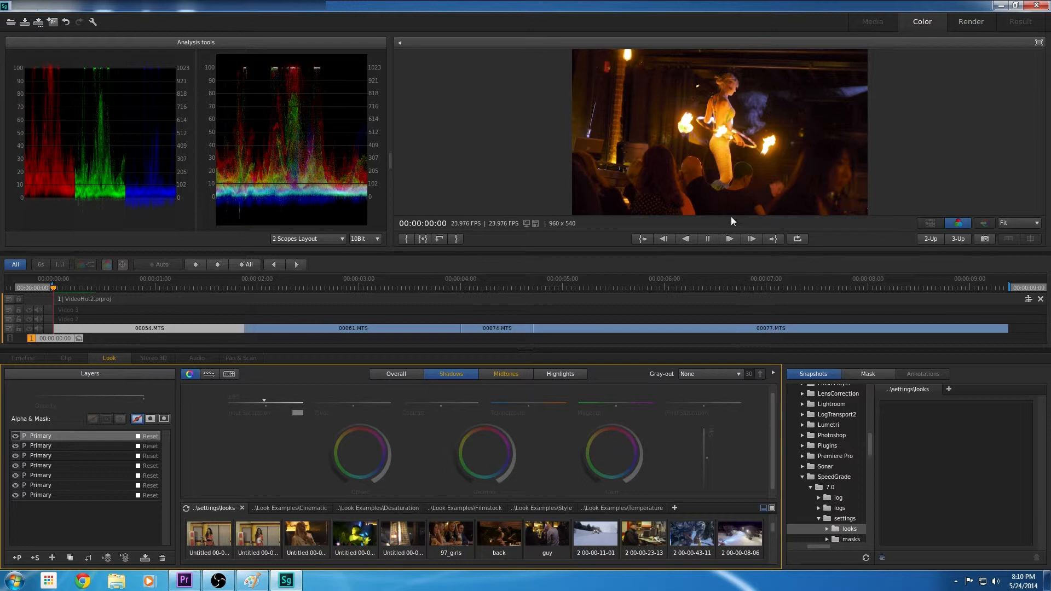
Compare the image with the top two Primary layers hidden and shown, and with the whole grade off and on
click(16, 436)
click(16, 446)
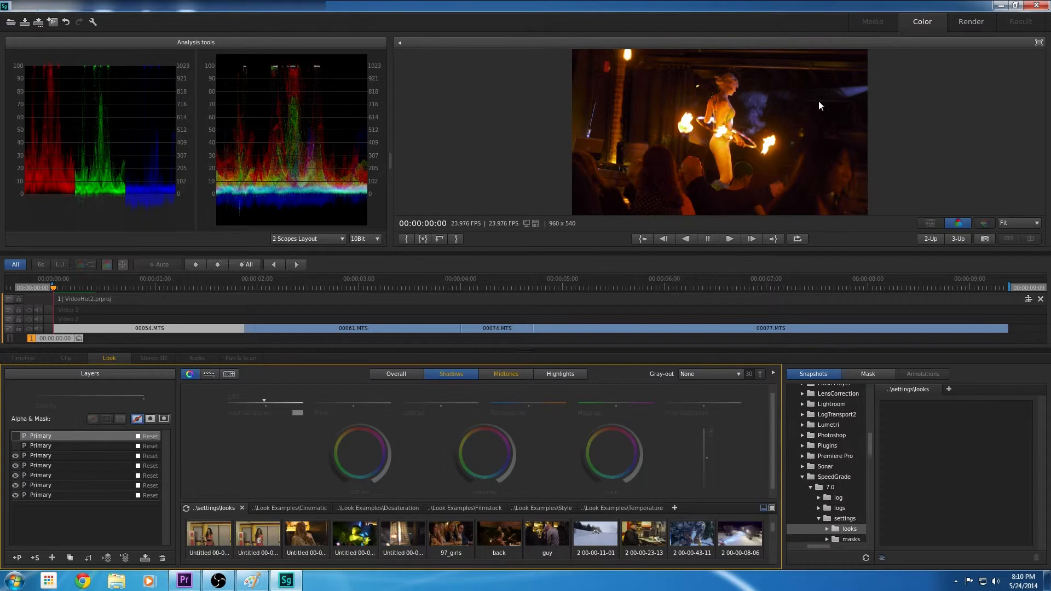
click(16, 446)
click(16, 436)
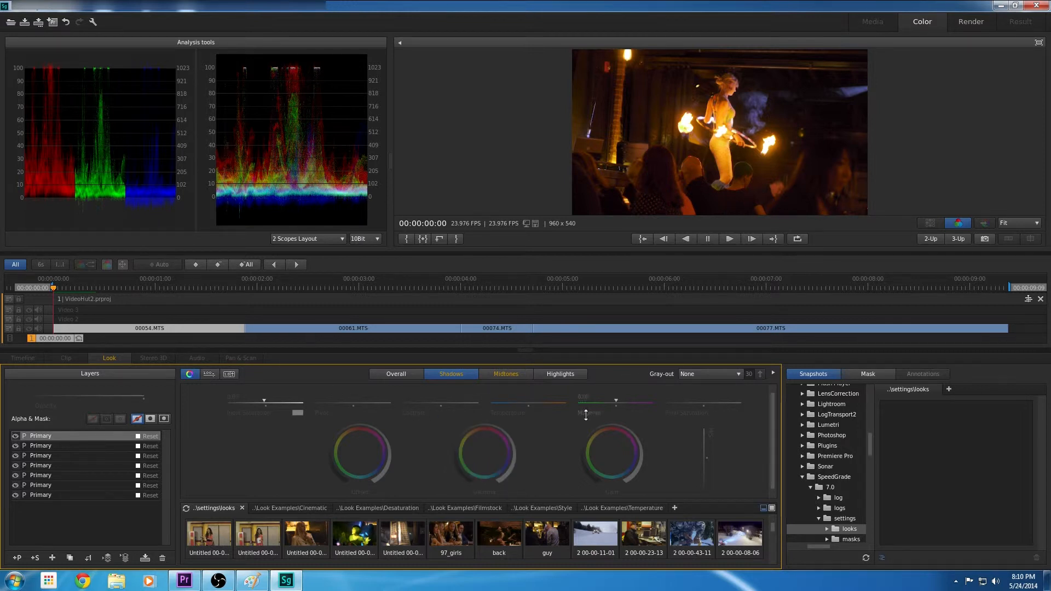
key(0)
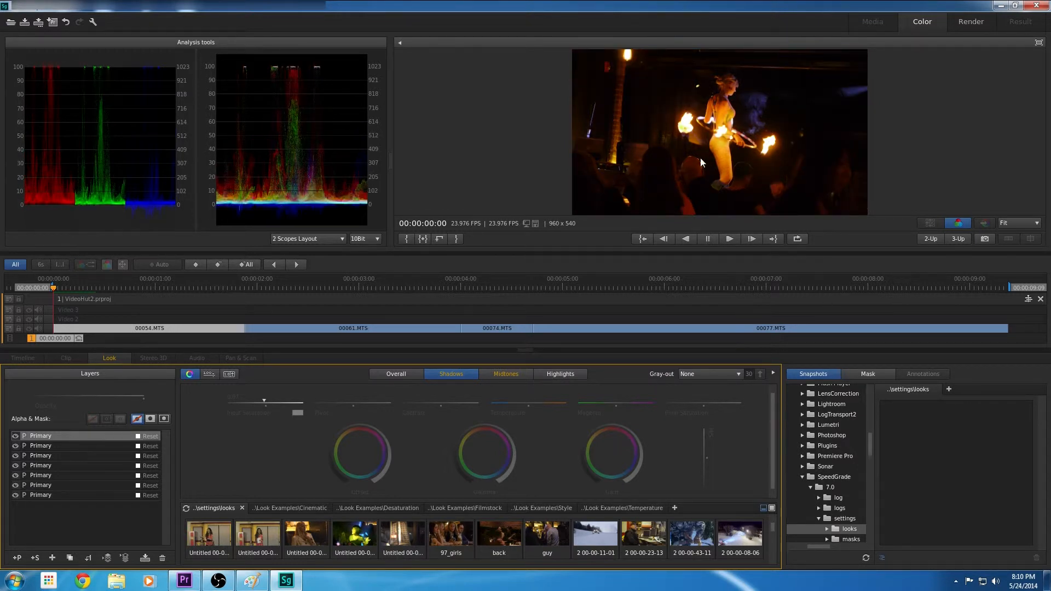
key(0)
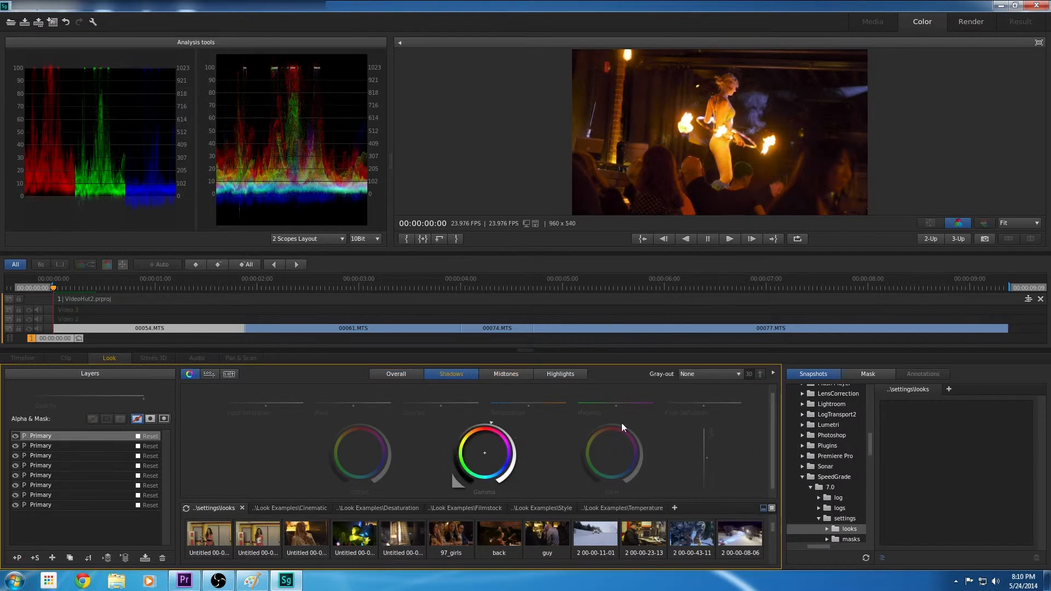
Stack further Primary layers, lowering the offset slightly, raising the gamma and slightly increasing the midtones contrast
click(17, 558)
mouse_move(352, 423)
mouse_down()
mouse_move(376, 422)
mouse_move(350, 425)
mouse_up()
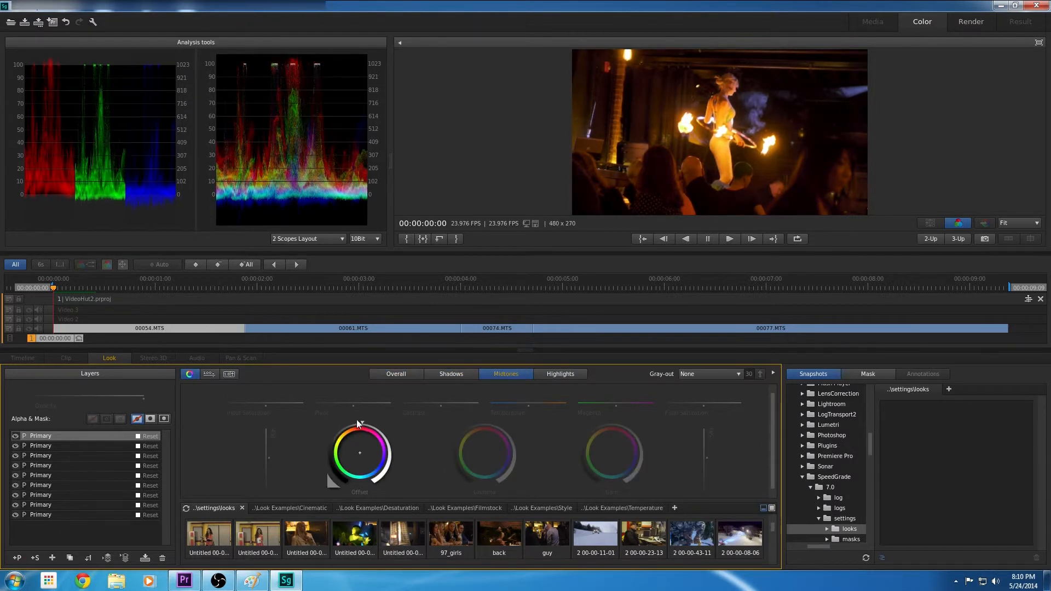
drag(496, 427, 499, 427)
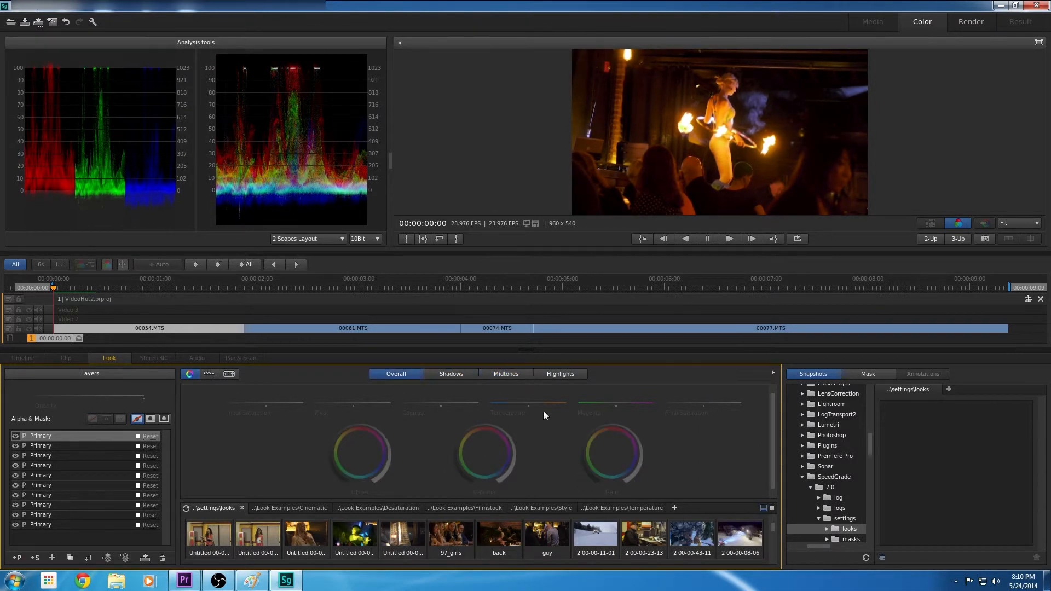
click(506, 374)
drag(441, 404, 443, 404)
click(397, 374)
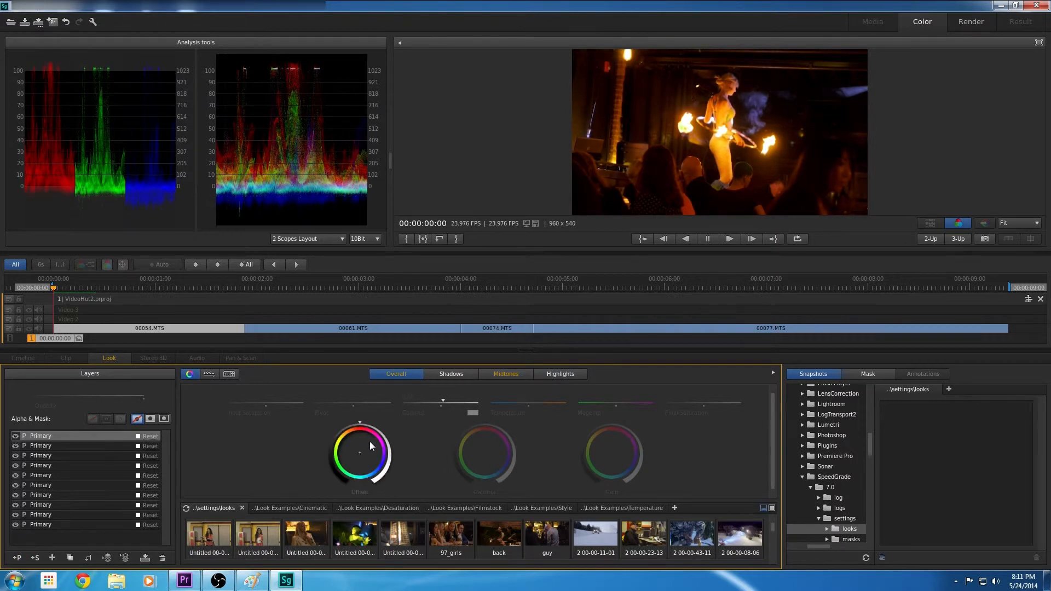
At 00:00:03:15 in clip 00061.MTS, raise the shadows gamma and gain across stacked Primary layers
click(329, 288)
click(422, 288)
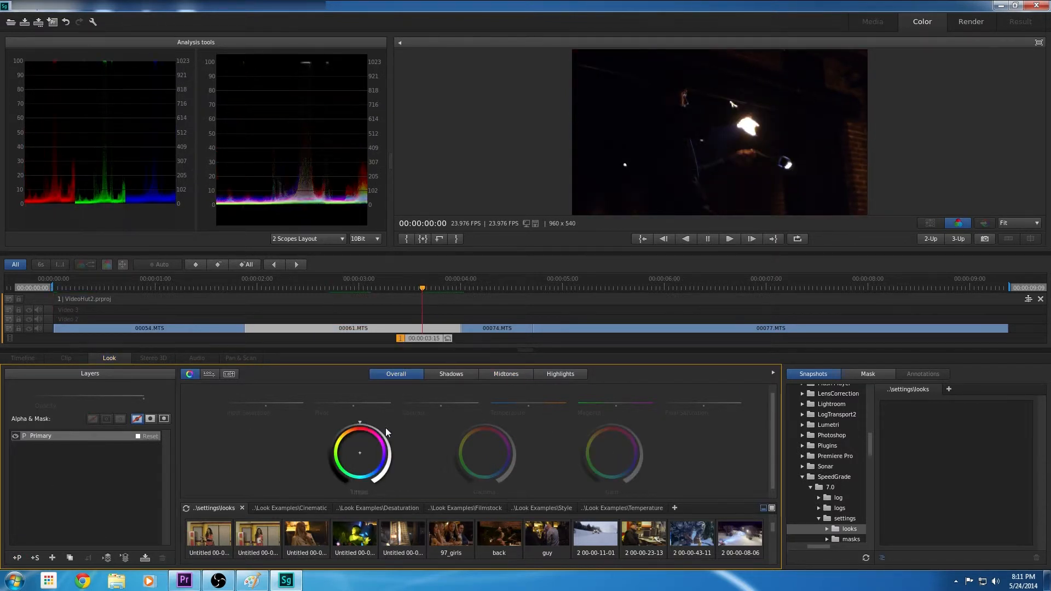
click(452, 374)
drag(486, 425, 499, 427)
click(17, 558)
drag(611, 424, 627, 426)
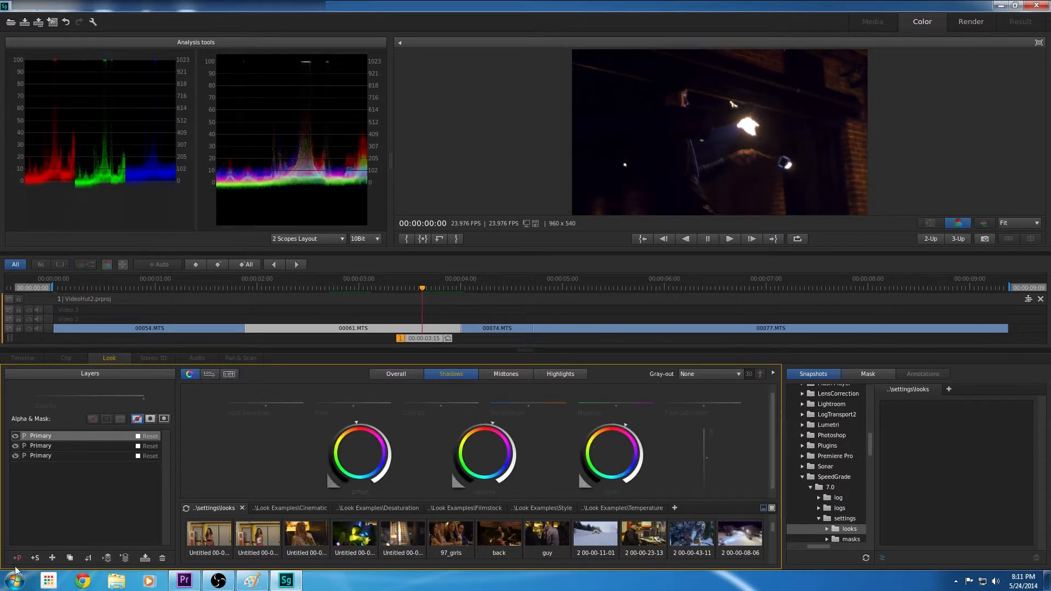
Adjust the shadows gamma and gain on a fourth Primary layer, and raise the midtones offset on a fifth
click(16, 558)
drag(484, 424, 521, 426)
drag(612, 423, 574, 423)
click(17, 558)
click(506, 374)
drag(346, 427, 383, 423)
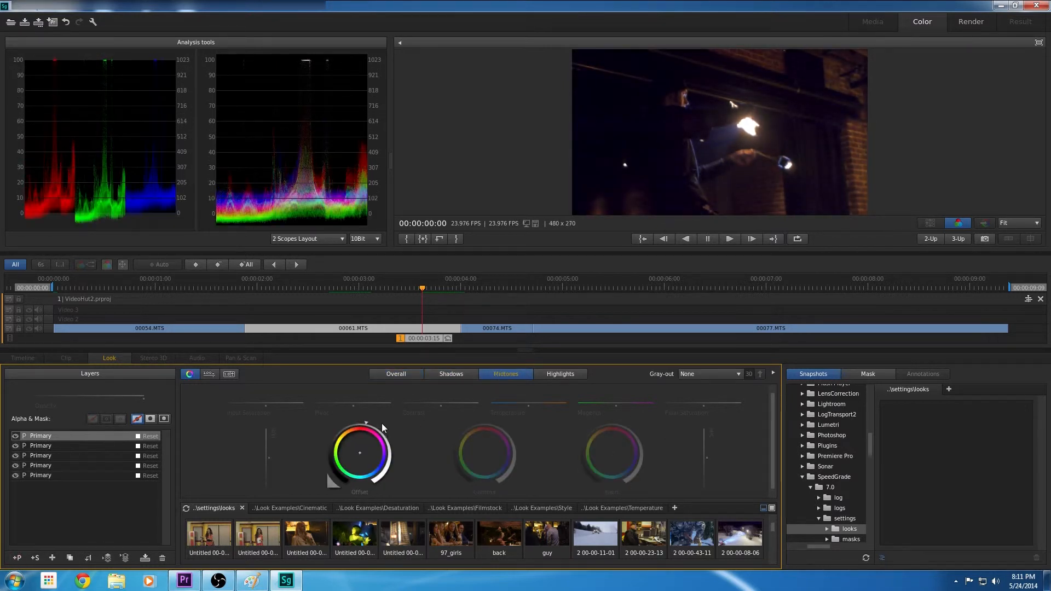
Add a sixth Primary layer and raise its shadows gain and gamma
click(17, 558)
click(451, 374)
drag(612, 424, 641, 428)
drag(485, 423, 497, 423)
Add a seventh Primary layer and slightly raise its shadows gamma and gain
click(17, 558)
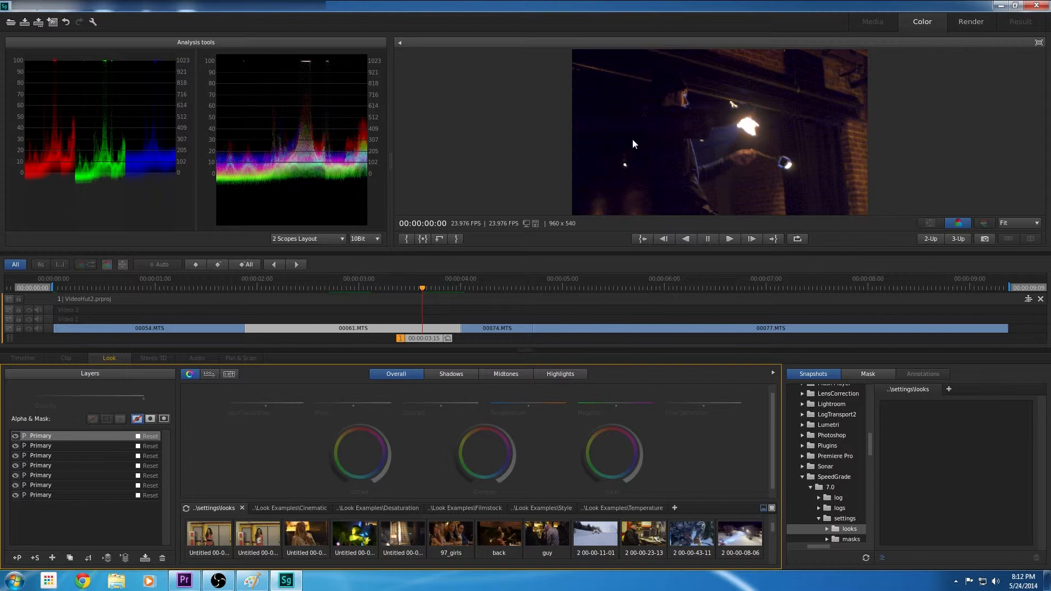
click(451, 374)
drag(487, 425, 491, 426)
drag(615, 425, 619, 426)
Shift the shadows offset colour away from blue on a new eighth Primary layer, and toggle that layer to compare
click(17, 558)
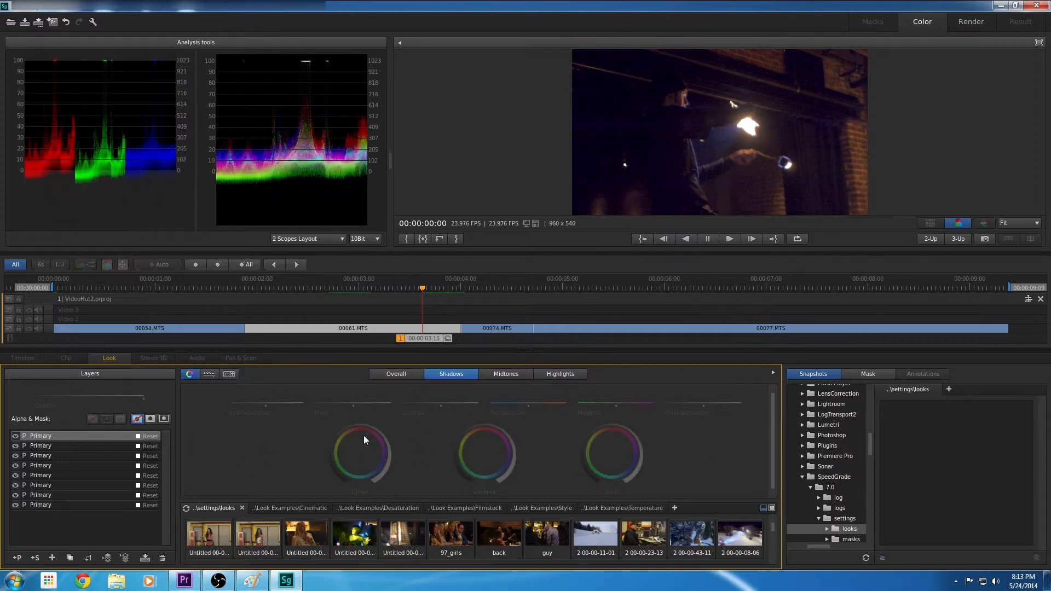
click(452, 374)
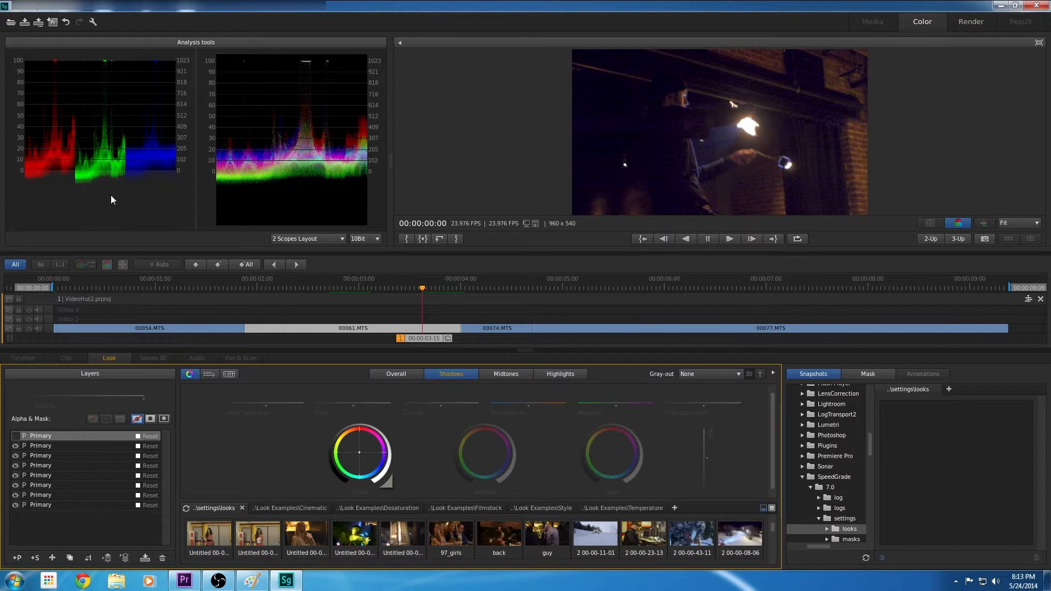
click(15, 436)
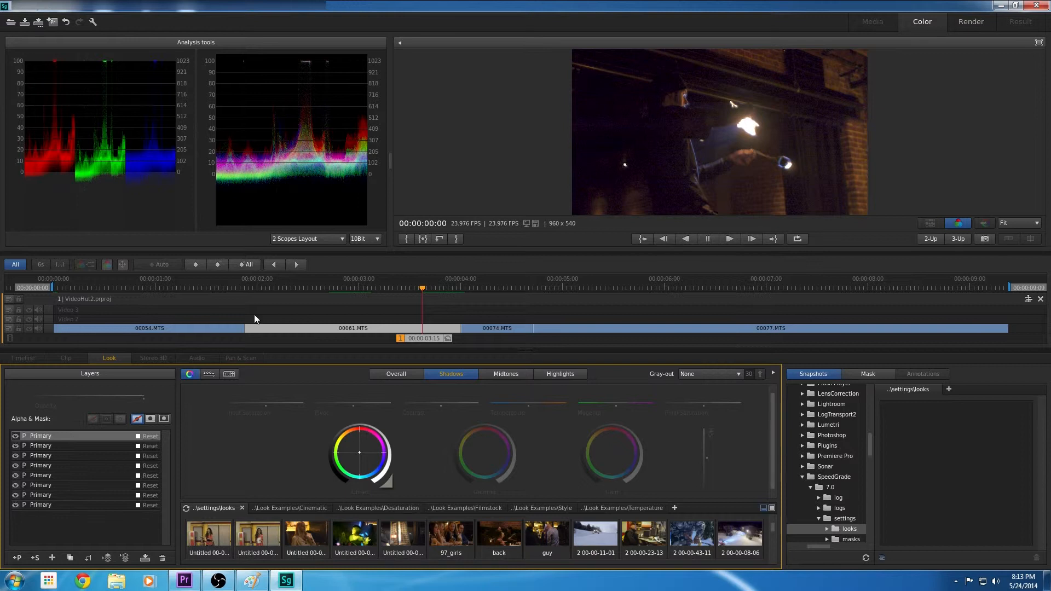
click(16, 436)
click(16, 436)
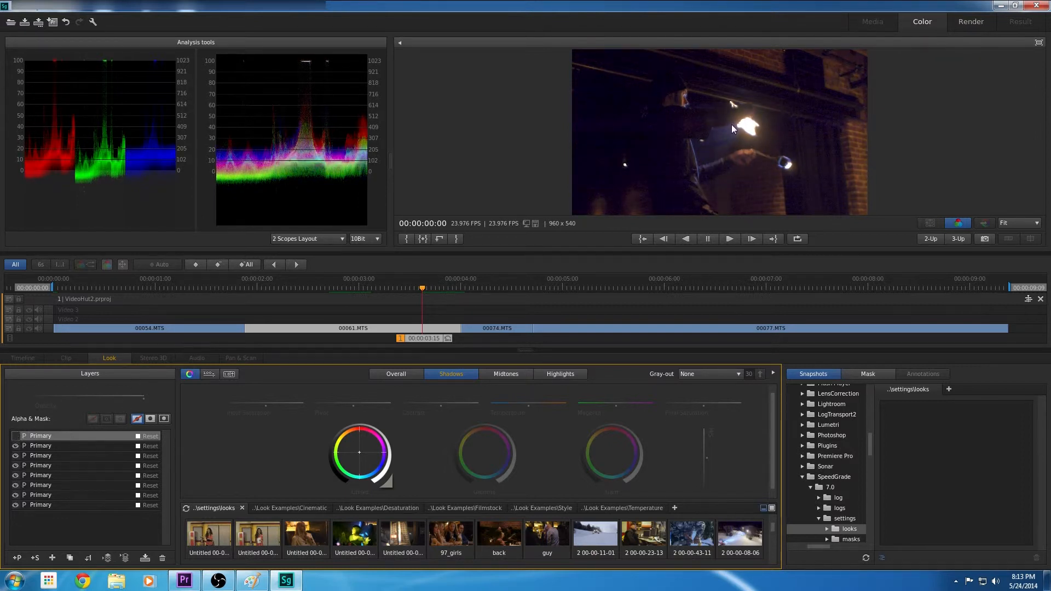
click(16, 436)
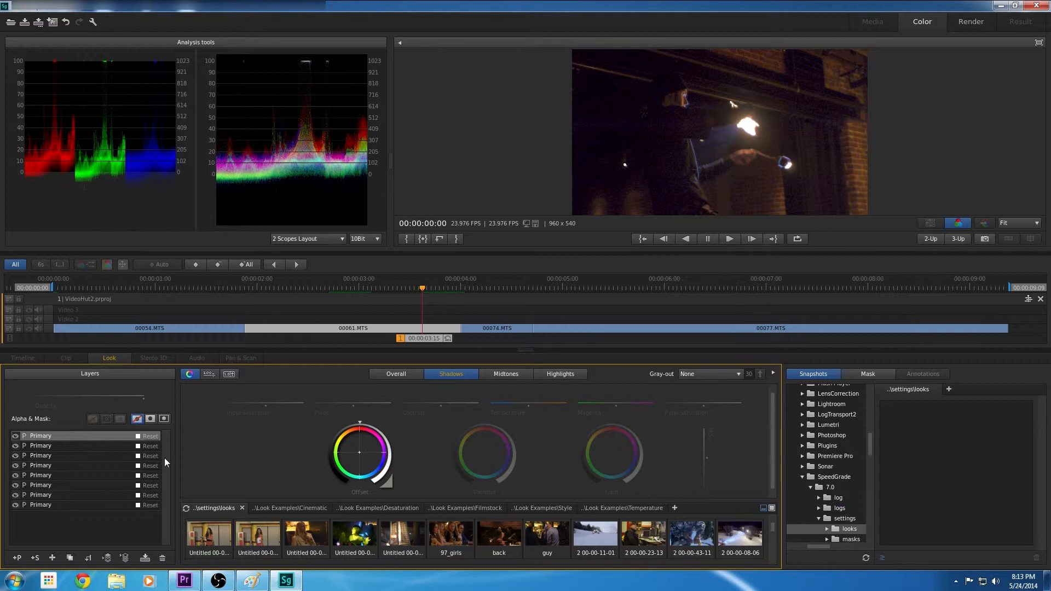
Move to 00:00:04:12 in clip 00074.MTS and raise the overall offset slightly
key(Down)
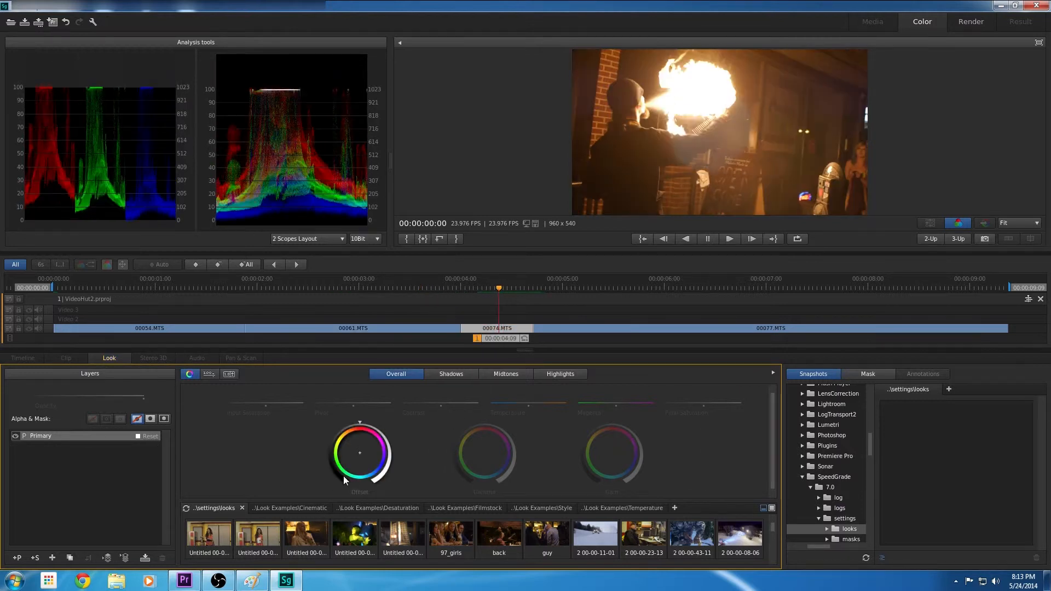
drag(499, 338, 511, 338)
drag(360, 423, 376, 420)
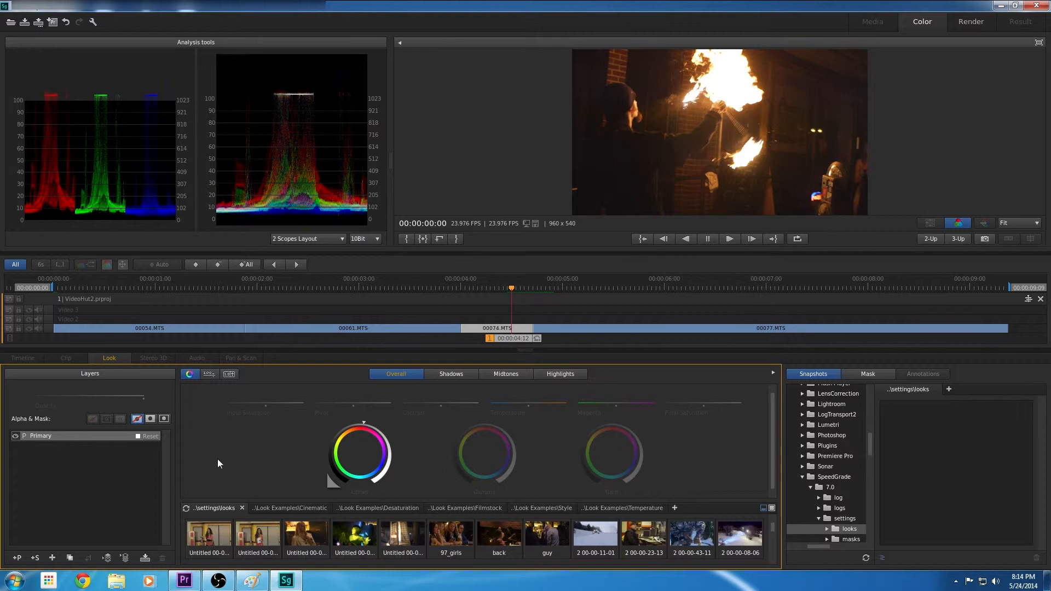
Add a second Primary layer, raise its shadows gain and gamma, and slightly shift the gamma colour
click(451, 374)
click(17, 558)
click(451, 374)
drag(616, 425, 624, 427)
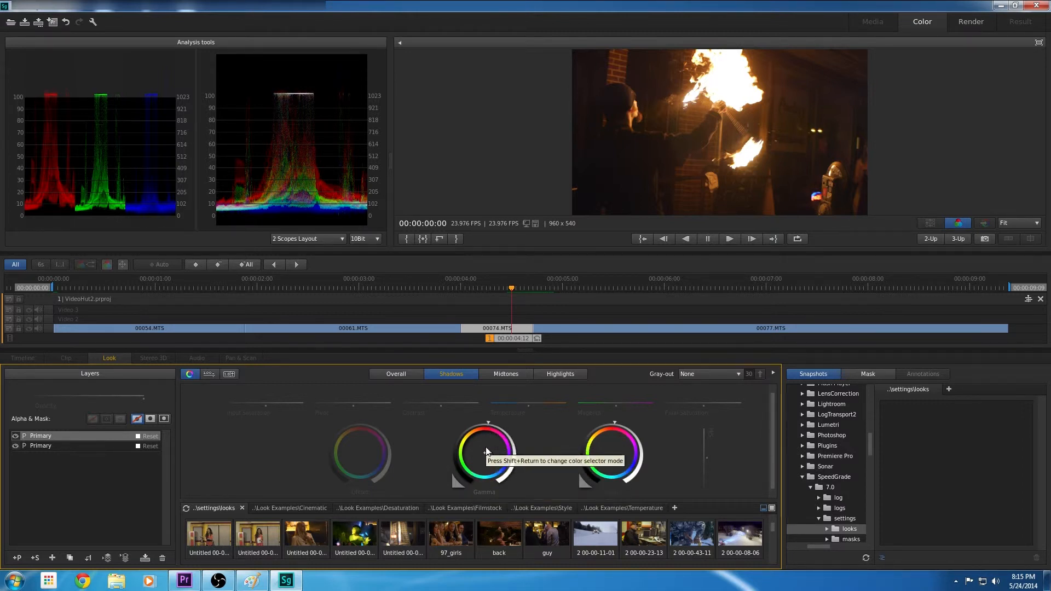
drag(493, 468, 492, 468)
drag(489, 421, 540, 505)
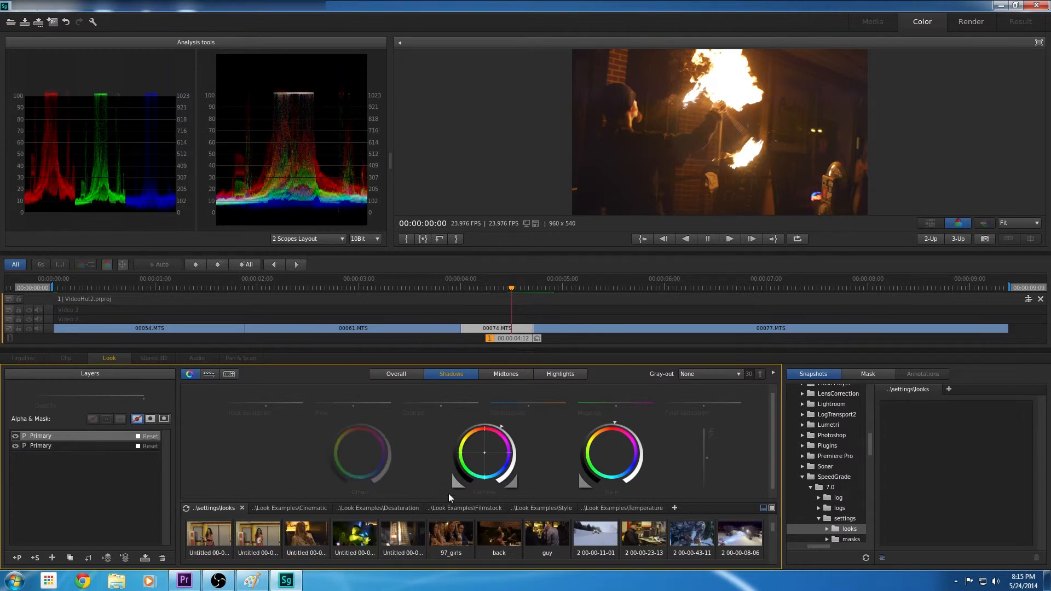
Fine-tune the shadows gamma, gain and offset on clip 00074.MTS
drag(485, 427, 518, 424)
drag(613, 425, 677, 435)
drag(360, 424, 367, 461)
Shift the shadows offset colour and slightly lower the offset on a third Primary layer, toggling the layer to compare
click(17, 558)
click(451, 374)
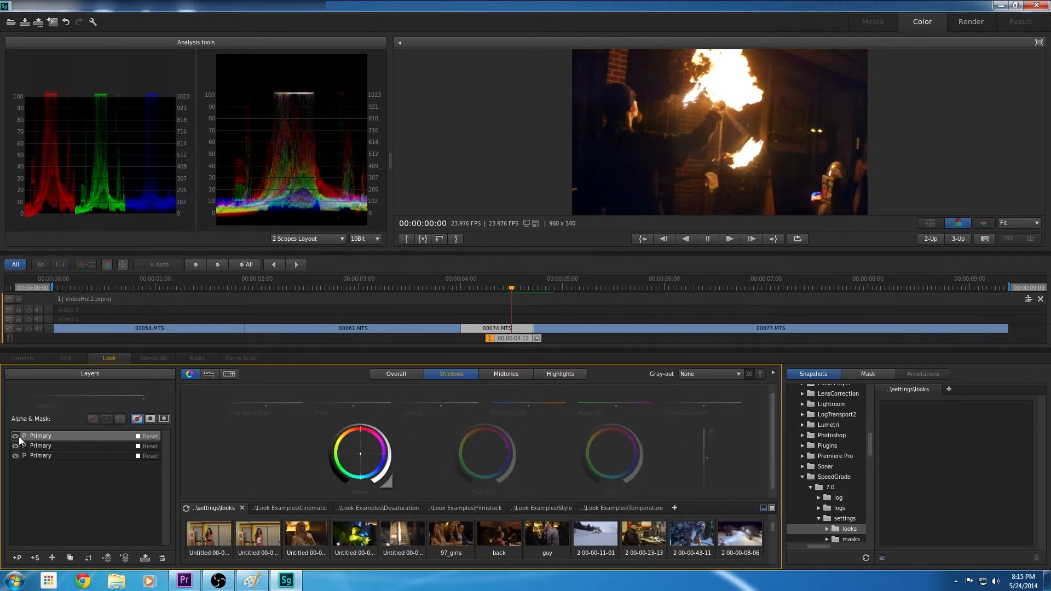
drag(359, 423, 357, 424)
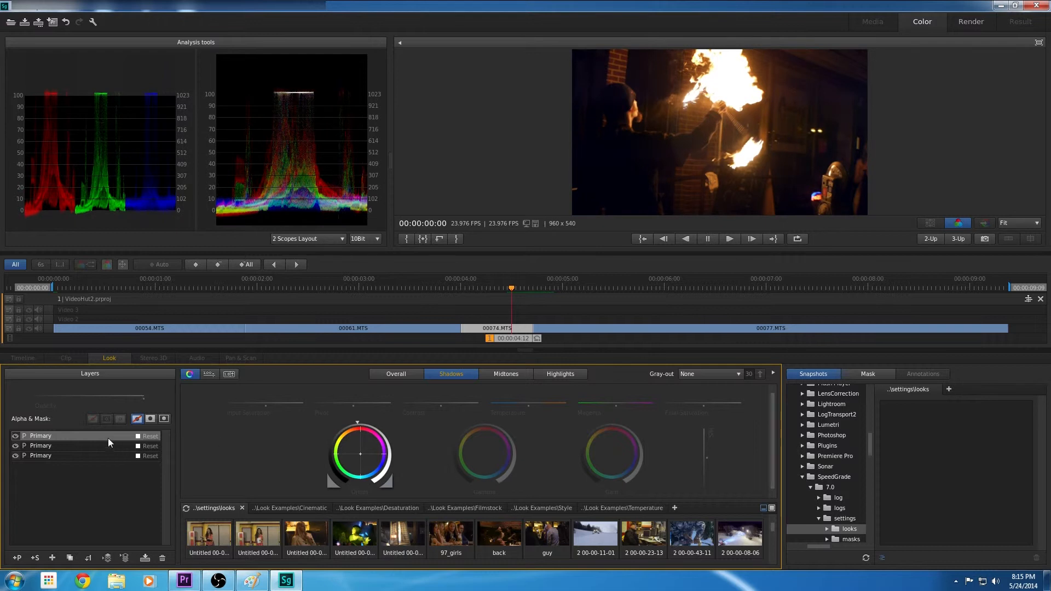
click(15, 437)
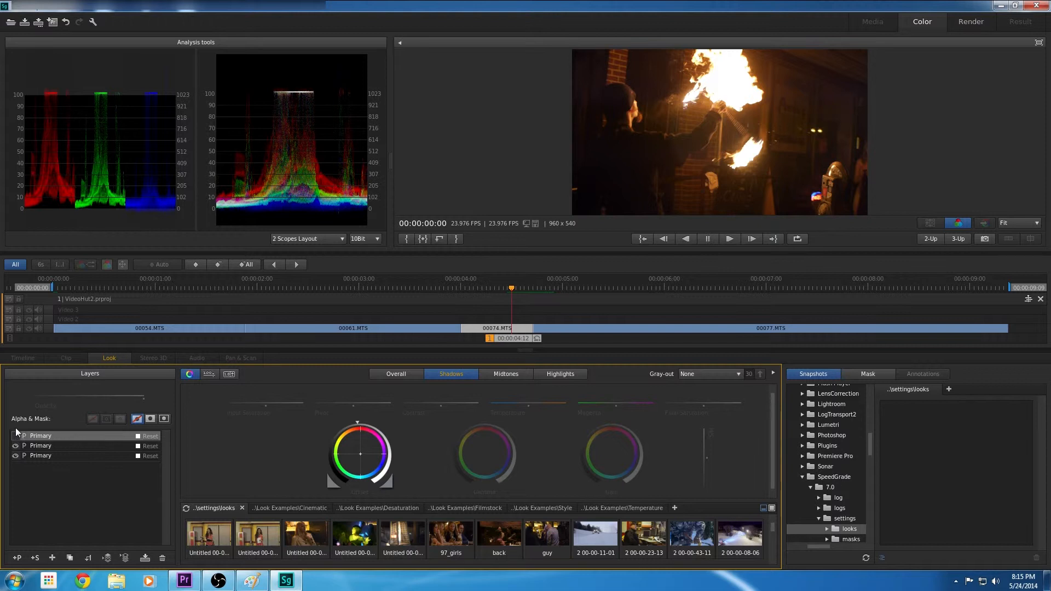
click(15, 436)
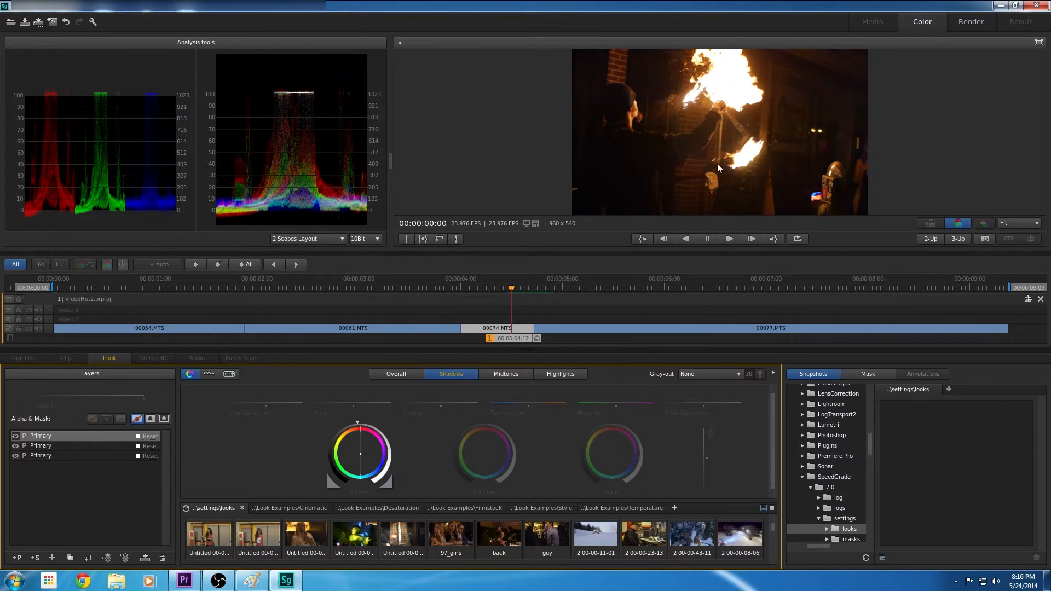
At 00:00:07:09 in clip 00077.MTS, add two Primary layers and adjust the shadows gamma and gain
drag(674, 286, 804, 287)
click(17, 558)
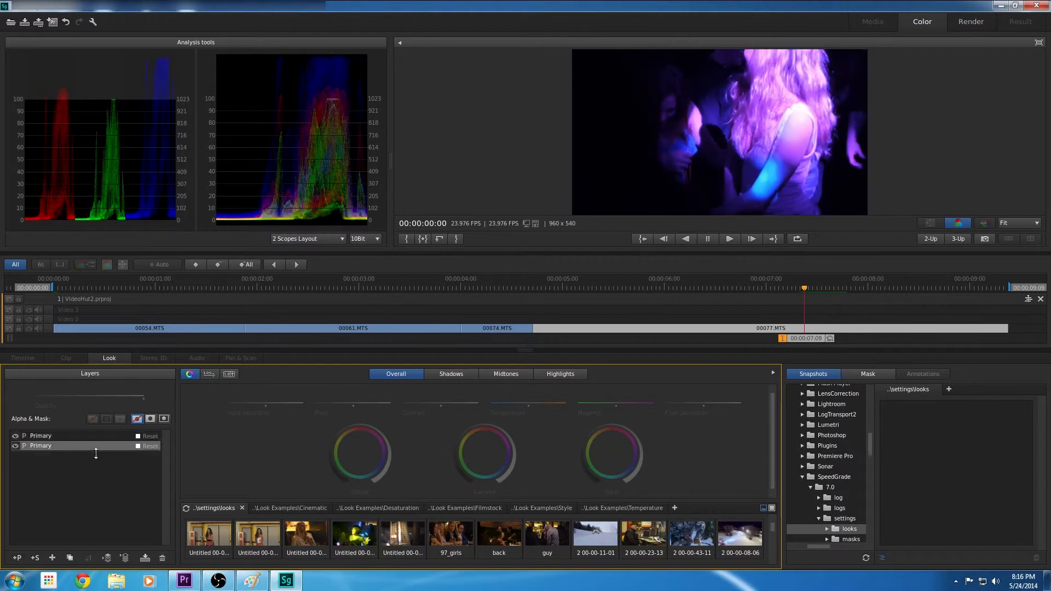
click(452, 374)
click(16, 557)
click(451, 374)
drag(488, 422, 501, 426)
drag(612, 423, 579, 429)
Add a fourth Primary layer, lower its highlights offset and slightly raise its highlights gamma
click(17, 558)
click(451, 374)
click(561, 374)
drag(360, 423, 344, 423)
drag(485, 423, 492, 423)
Add a fifth and a sixth Primary layer, and raise the shadows gamma and gain while viewing 00:00:06:10
click(17, 557)
click(451, 374)
click(612, 425)
drag(805, 338, 705, 340)
click(17, 557)
drag(486, 423, 502, 427)
drag(613, 423, 649, 422)
Add a seventh Primary layer and raise its gamma and gain in the shadows
click(17, 557)
drag(486, 424, 498, 425)
drag(613, 424, 636, 426)
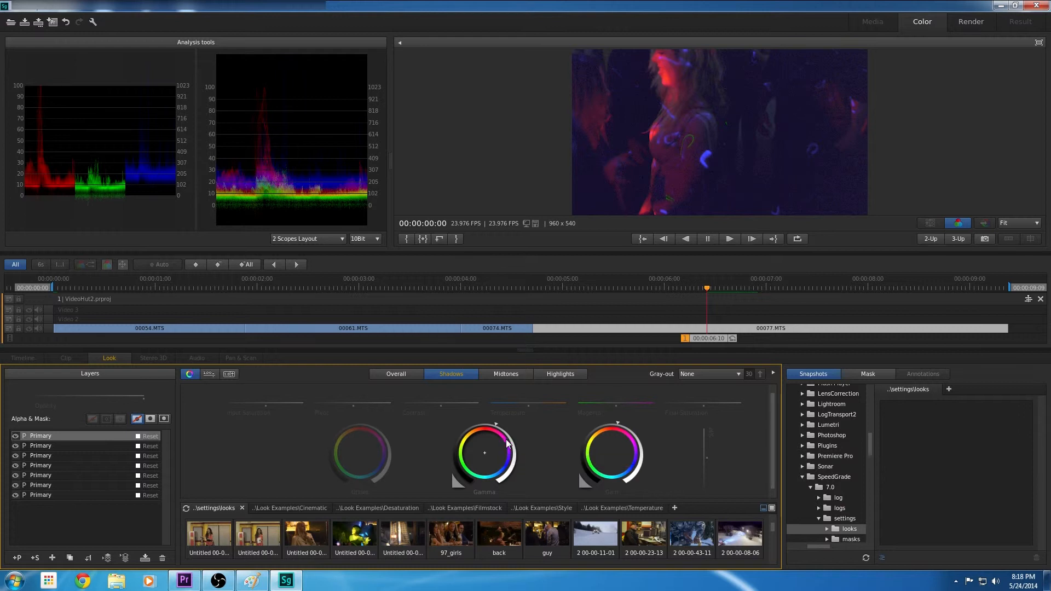
Add an eighth Primary layer, lower its shadows offset and shift the offset colour
click(396, 374)
click(466, 372)
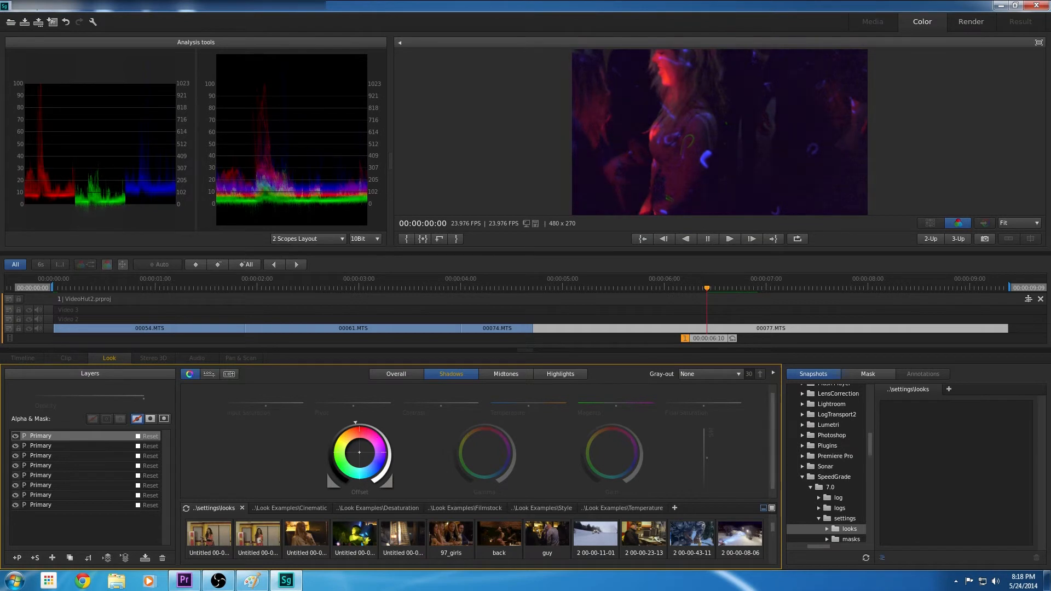
drag(355, 423, 346, 425)
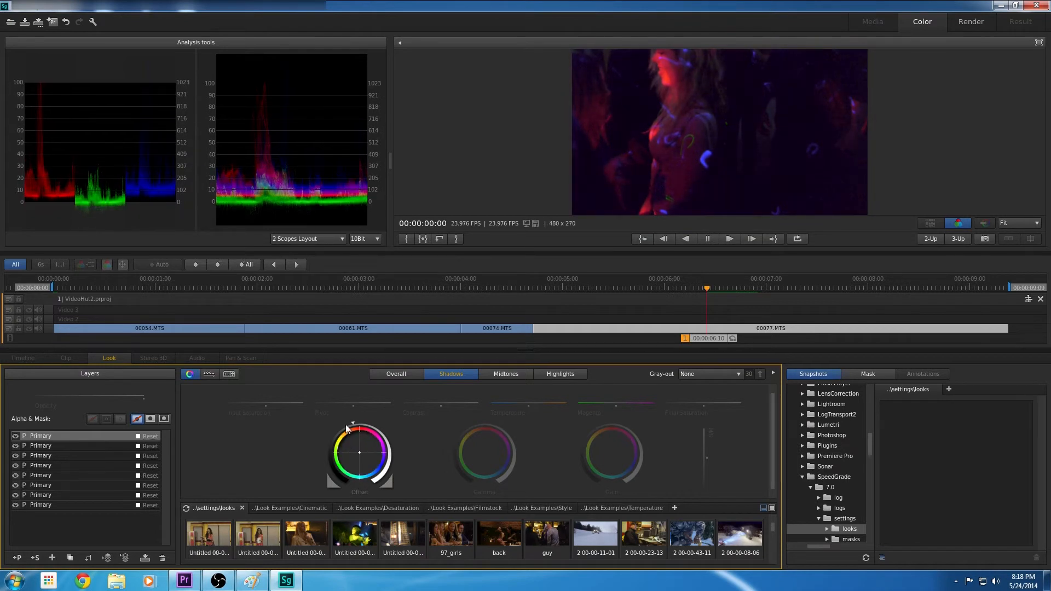
Add a ninth Primary layer and raise its gamma and gain in the shadows
click(17, 558)
click(451, 374)
drag(492, 423, 514, 427)
drag(612, 424, 623, 424)
At 00:00:07:21, add a tenth Primary layer, slightly raise its midtones offset and increase its shadows gain
drag(701, 340, 855, 340)
click(17, 558)
click(517, 374)
mouse_move(360, 424)
mouse_down()
mouse_move(421, 428)
mouse_move(363, 420)
mouse_up()
click(451, 374)
drag(612, 424, 641, 425)
Add an eleventh Primary layer, nudge its midtones offset up and its midtones gamma slightly down
click(17, 558)
click(515, 375)
drag(361, 424, 361, 424)
mouse_move(485, 424)
mouse_down()
mouse_move(511, 424)
mouse_move(484, 425)
mouse_up()
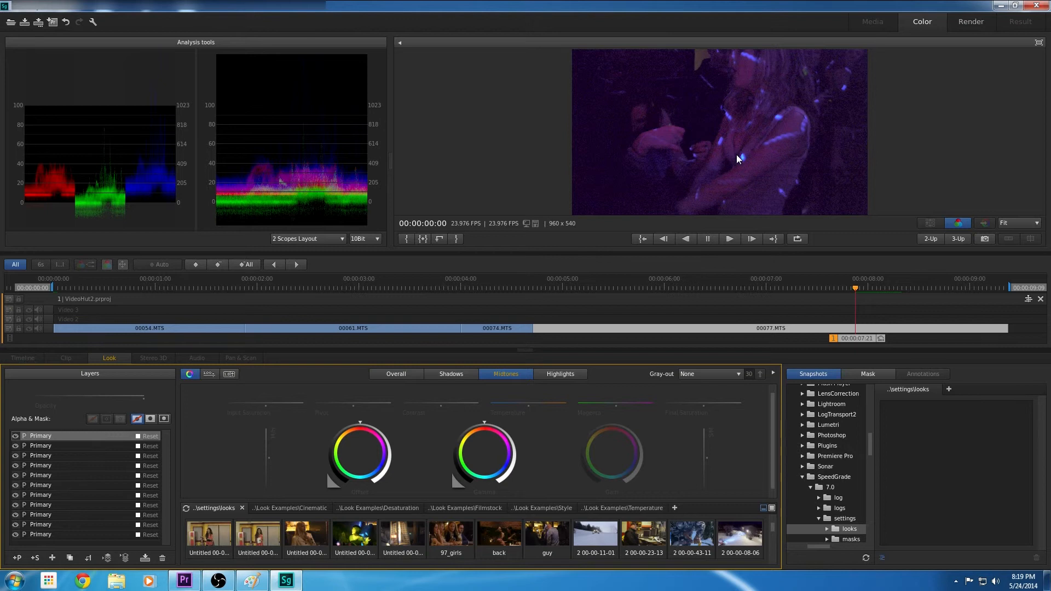
Save the grading to VideoHut2.prproj and switch to Adobe Premiere Pro through Direct Link
click(53, 22)
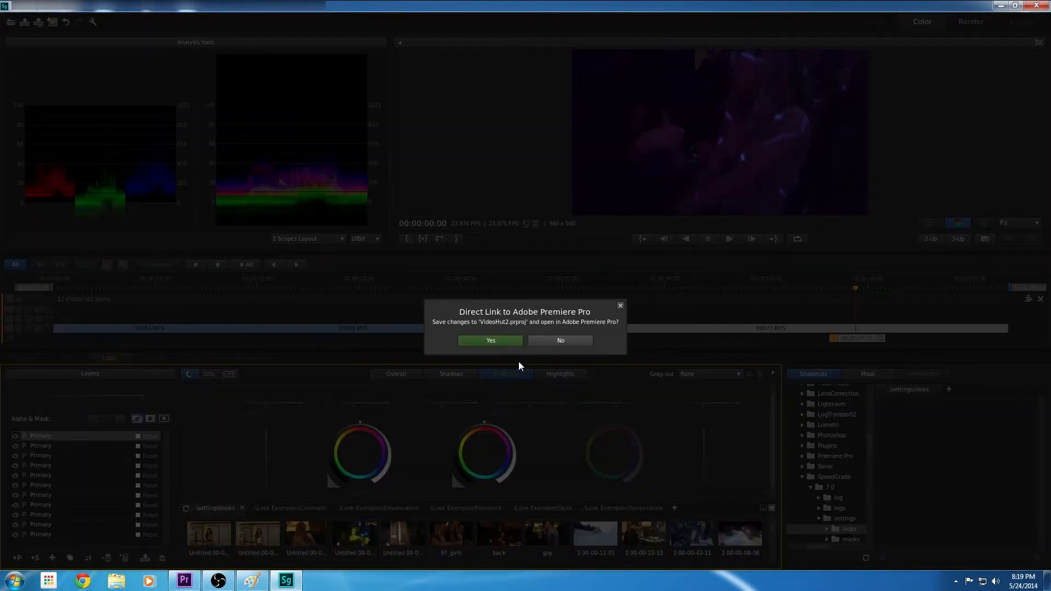
click(504, 341)
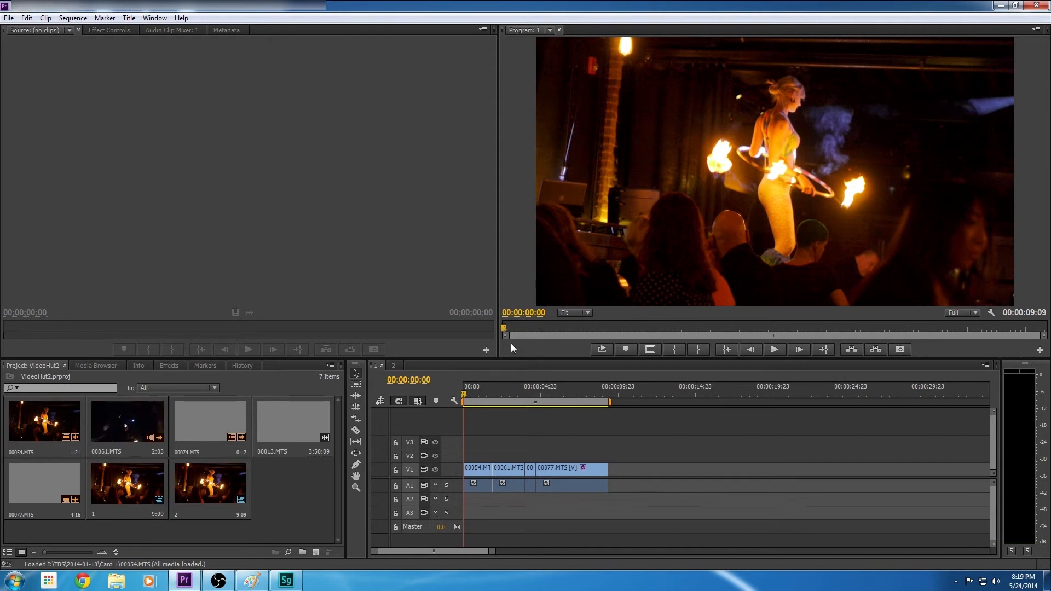
Play the graded sequence from the start and replay the dark club clip 00077.MTS to review the shadow grading
click(783, 350)
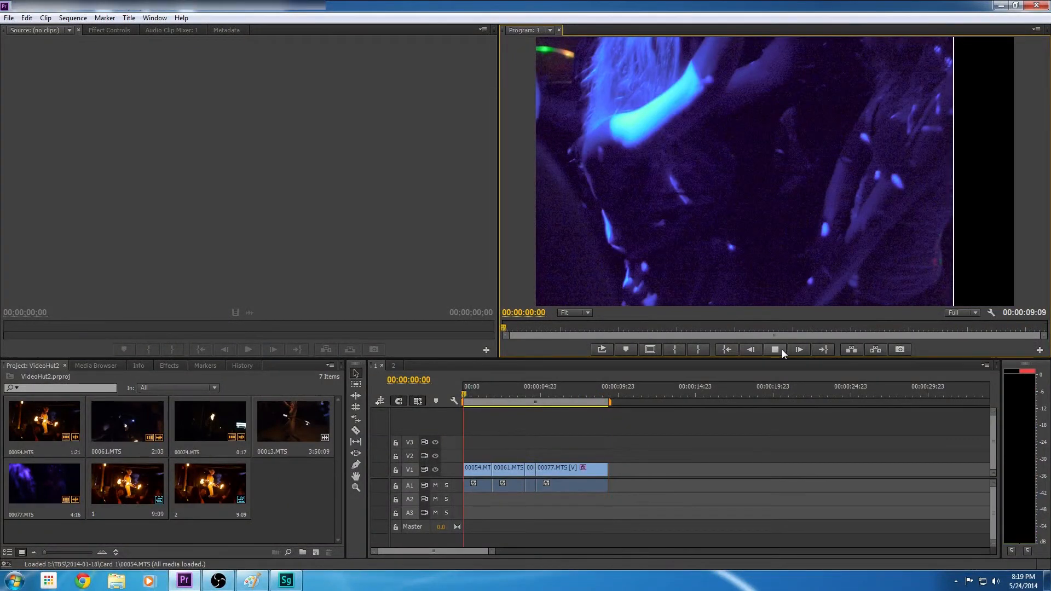
click(775, 350)
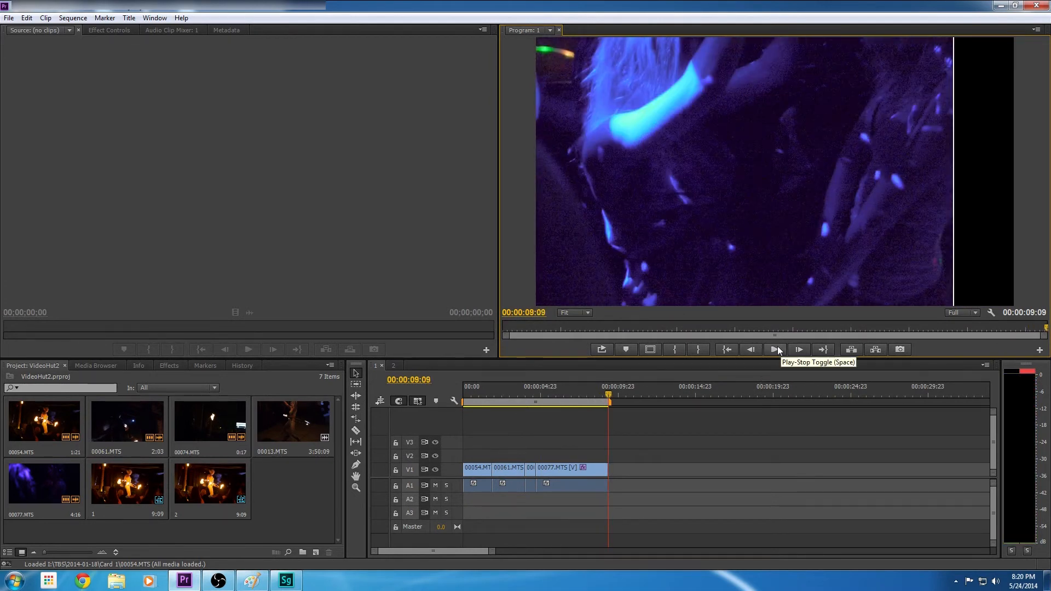
click(777, 347)
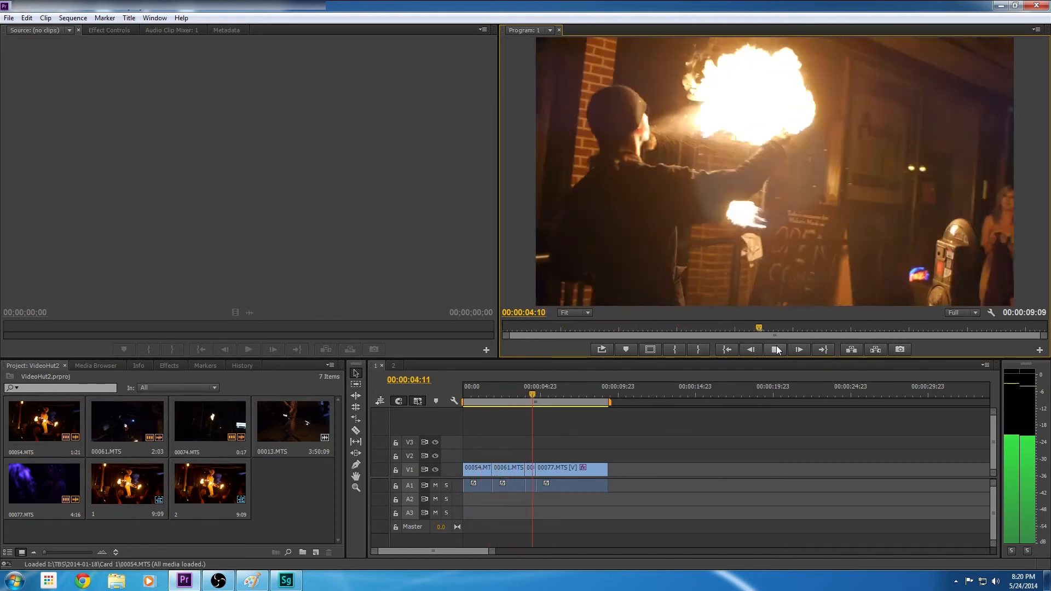
click(777, 350)
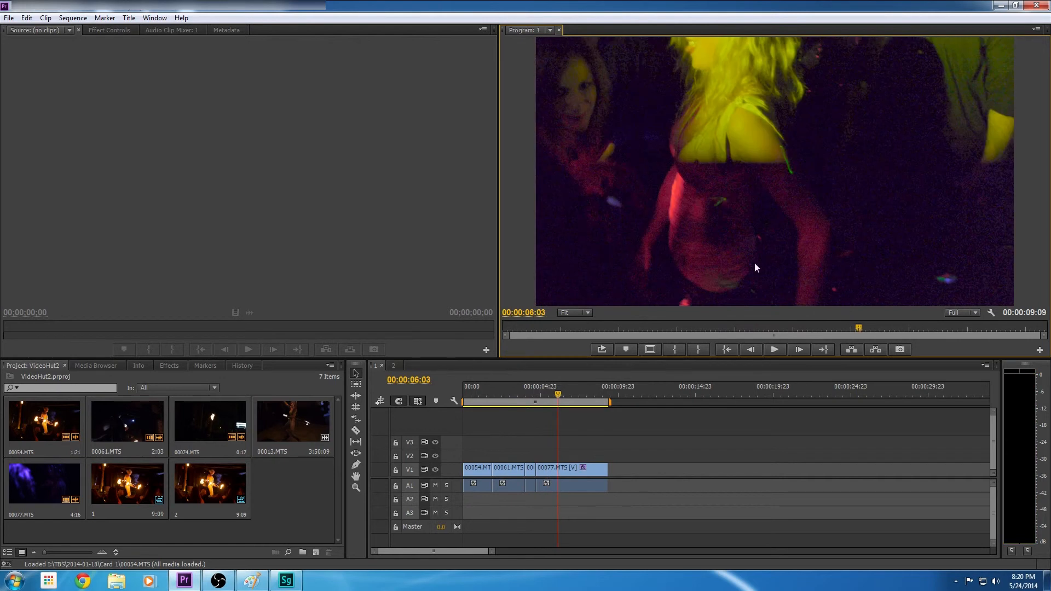
drag(811, 326, 860, 330)
click(782, 329)
click(772, 349)
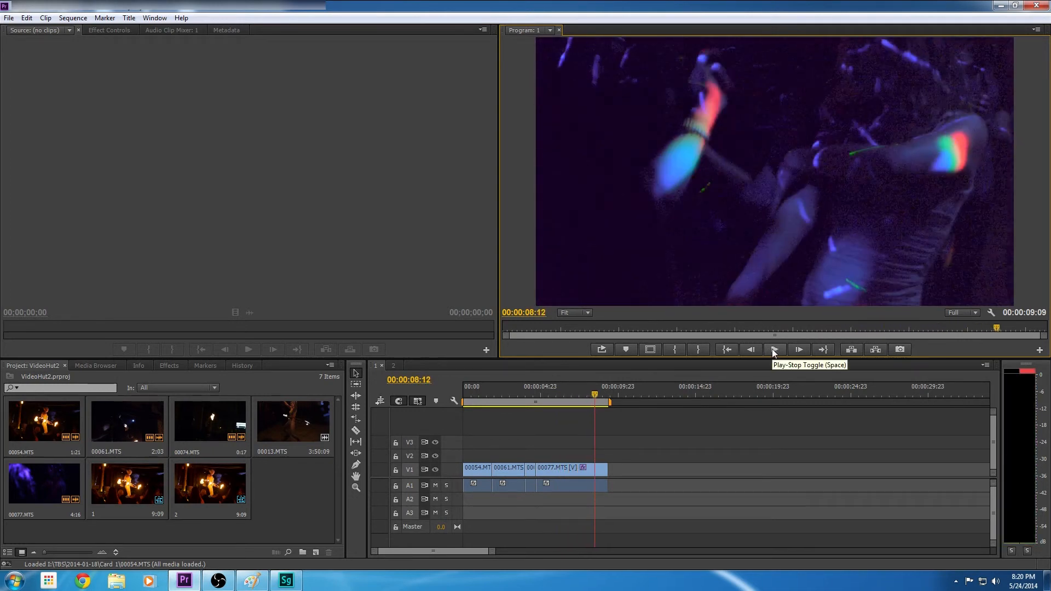
click(772, 350)
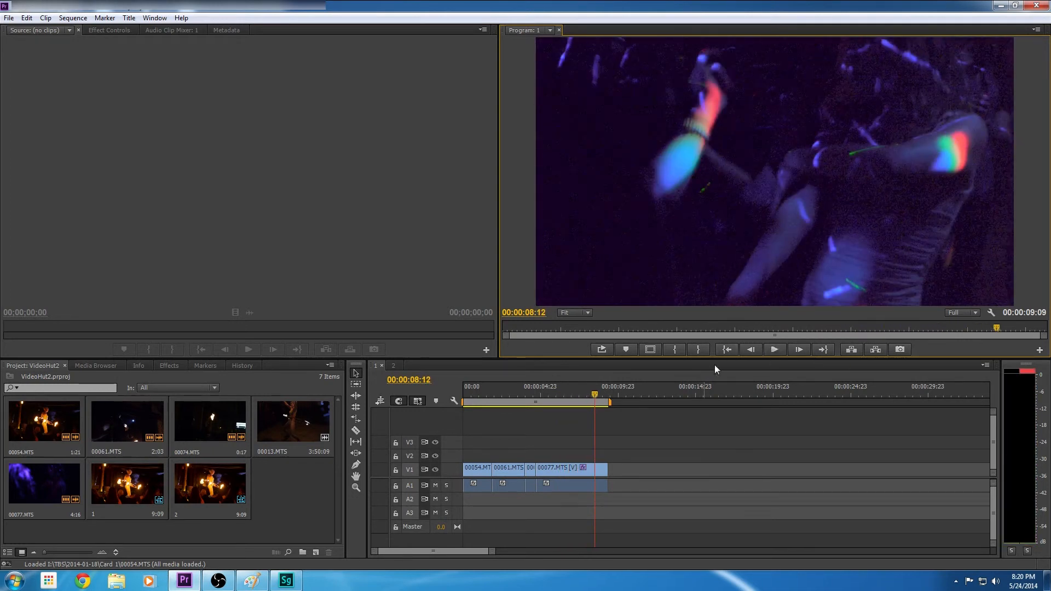
click(774, 349)
click(774, 349)
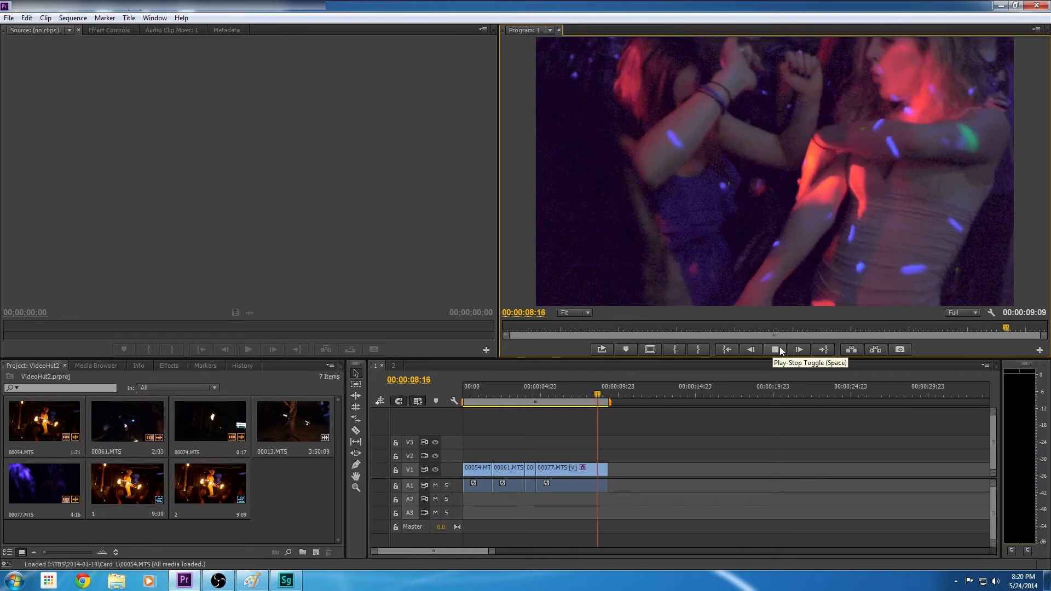
click(773, 349)
click(774, 350)
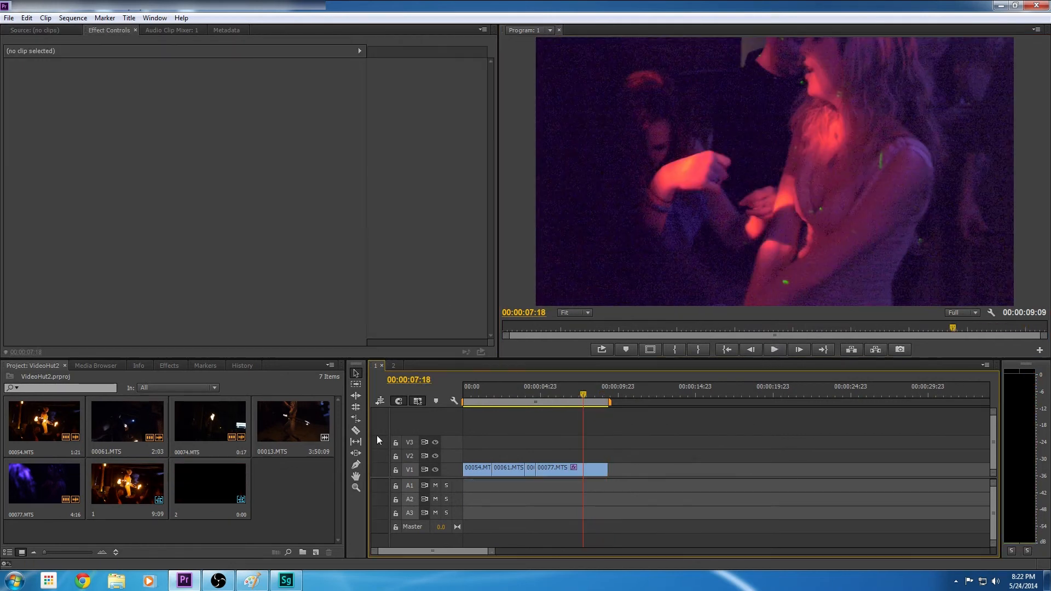
drag(527, 388, 391, 399)
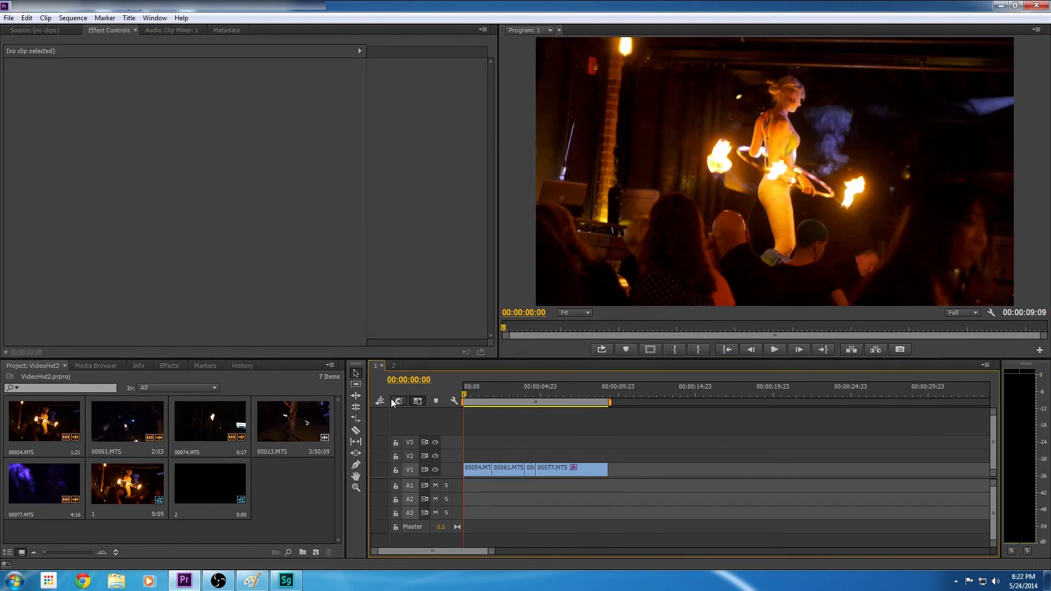
Move the playhead to 00:00:06:03 and locate the Reduce noise effect among the Neat Video effects
click(153, 241)
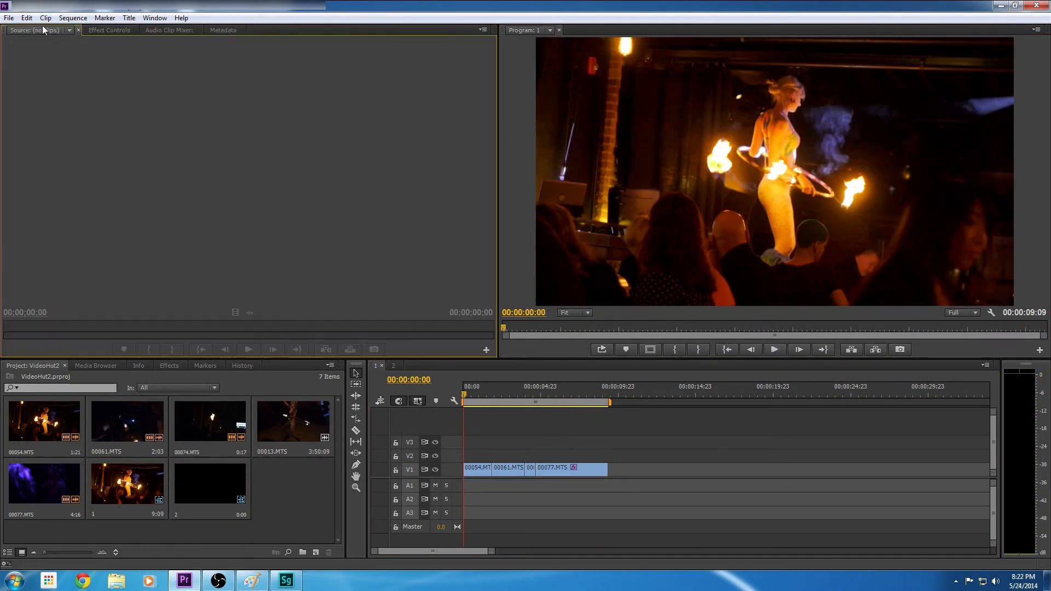
drag(511, 393, 558, 411)
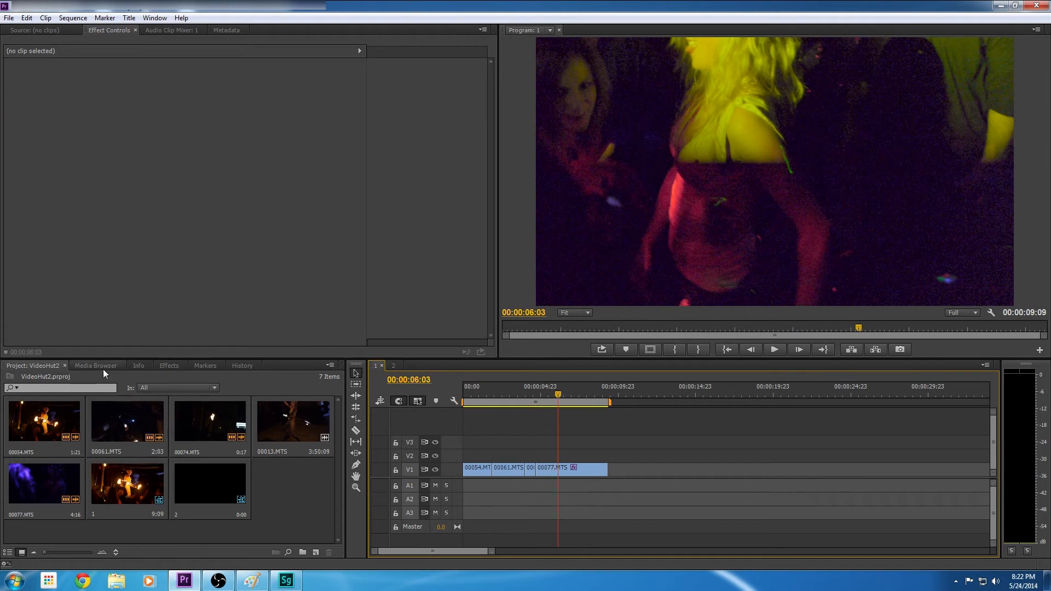
click(170, 366)
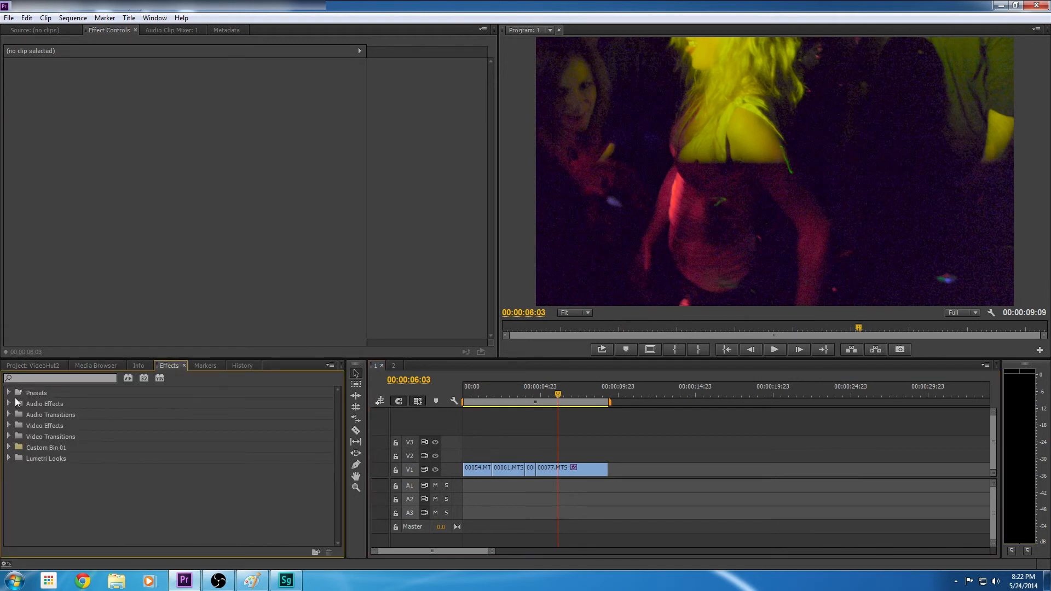
click(9, 427)
scroll(103, 438, down, 1)
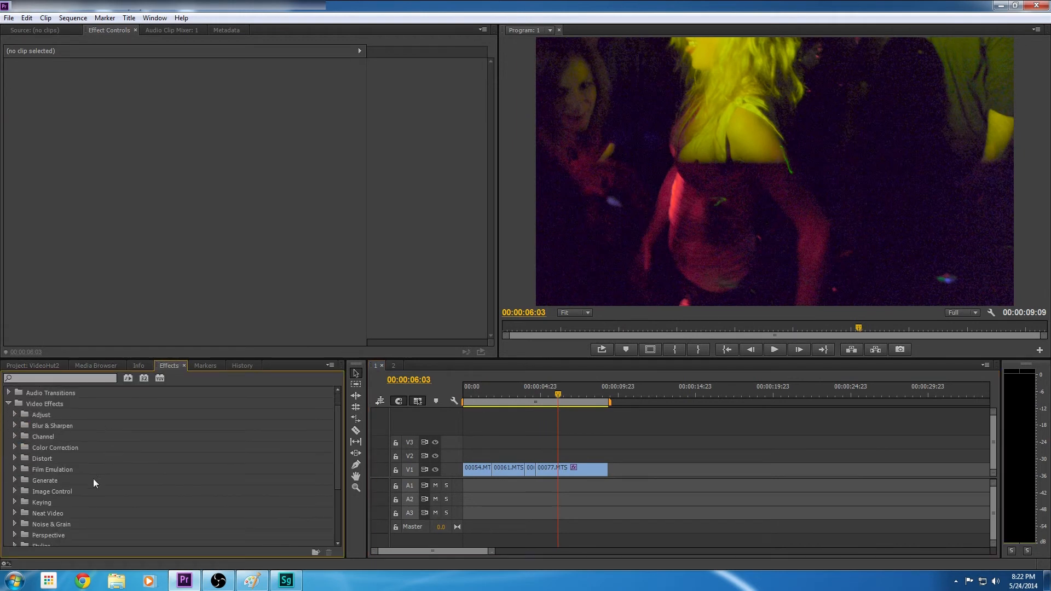
click(15, 514)
scroll(74, 513, down, 1)
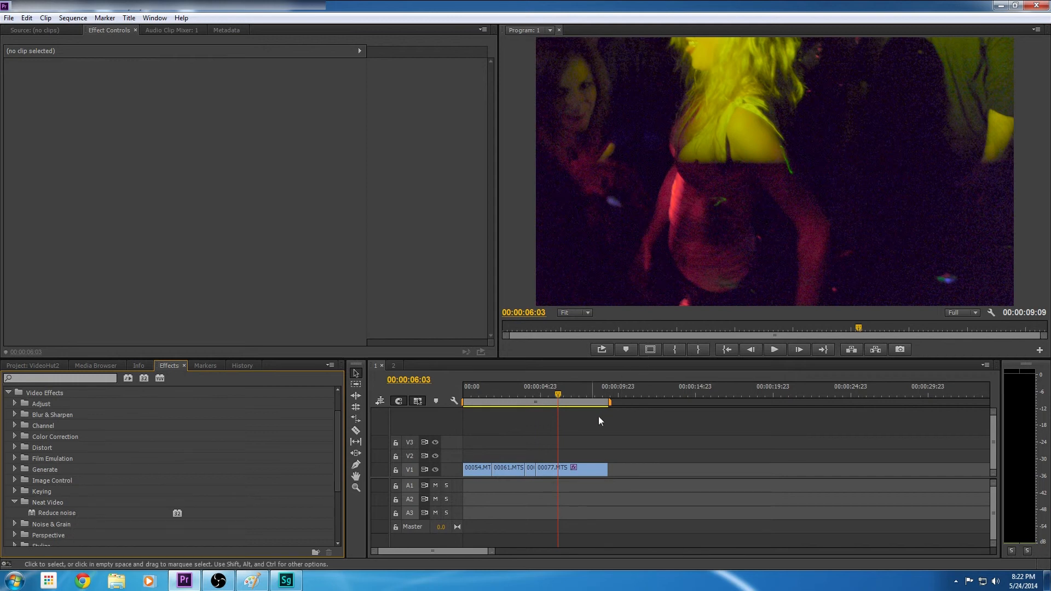
At 00:00:07:12, open the adjustment layer's Reduce noise setup and build a fine-tuned automatic noise profile from a 256 × 256 dark area
click(585, 471)
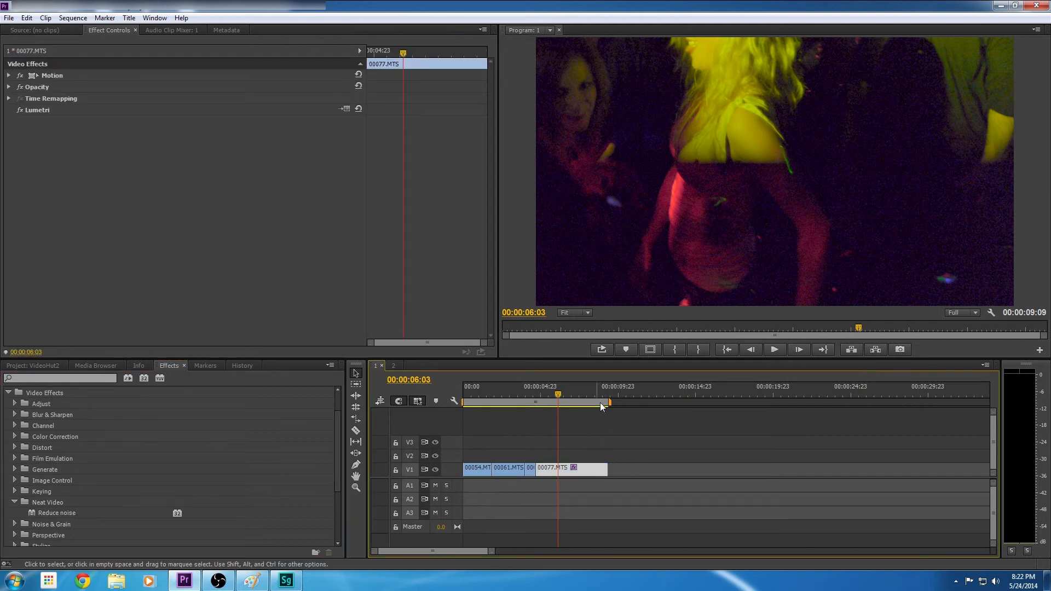
drag(558, 393, 581, 403)
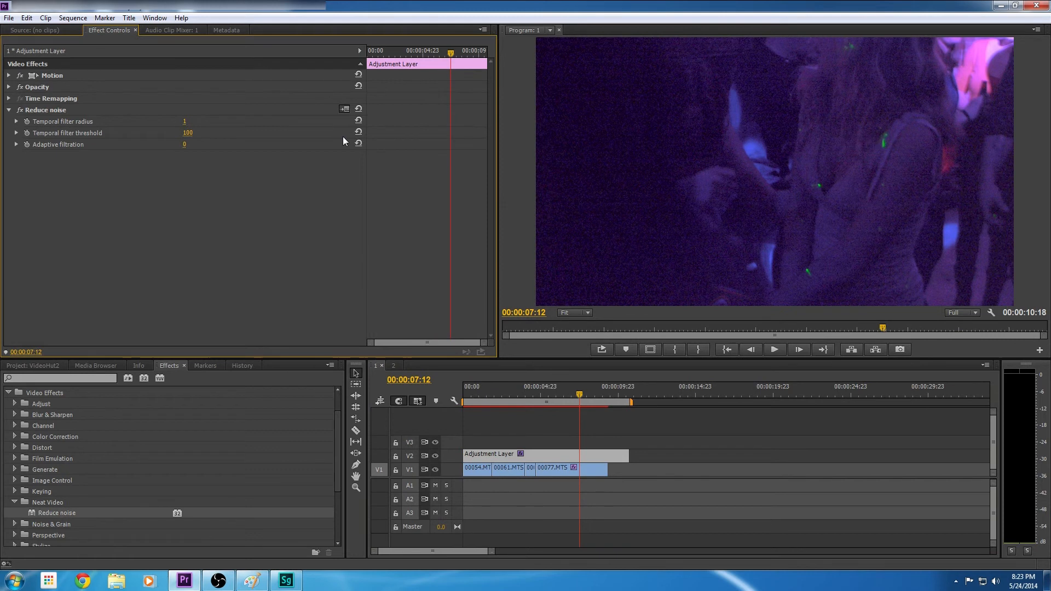
click(344, 108)
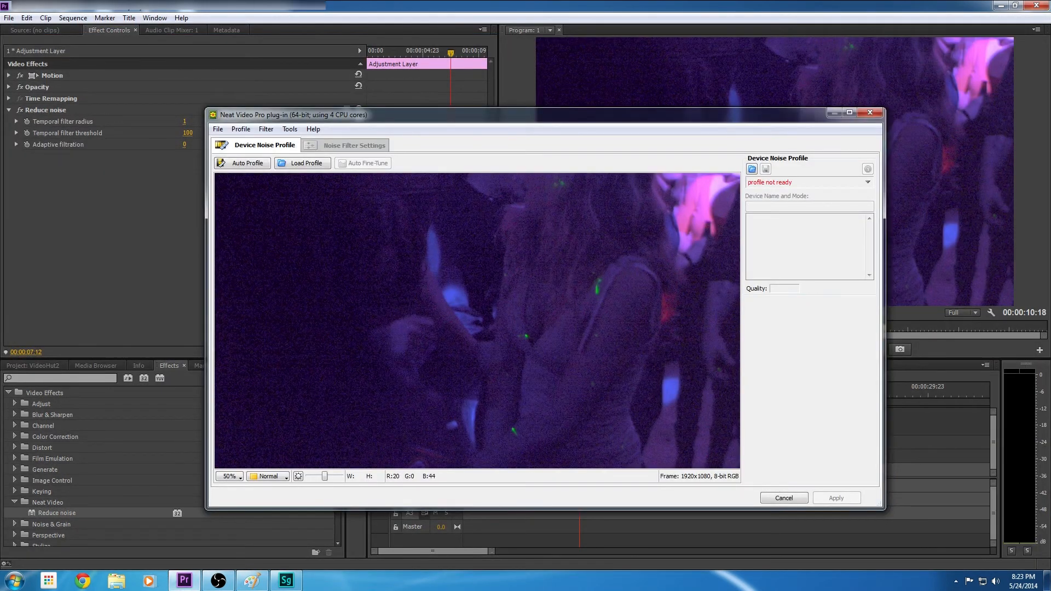
drag(222, 188, 337, 353)
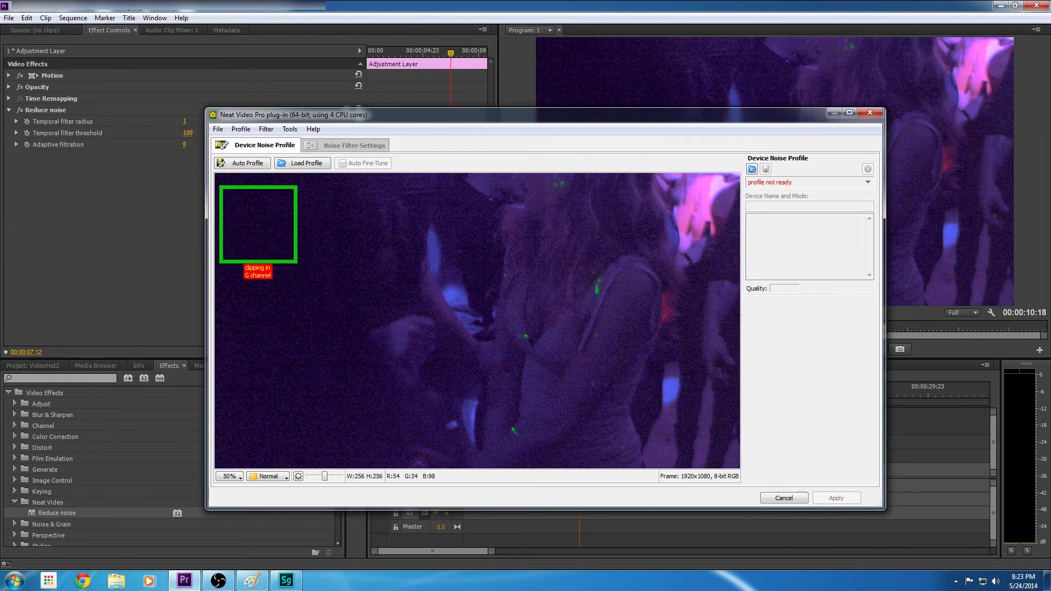
click(410, 332)
drag(286, 420, 316, 419)
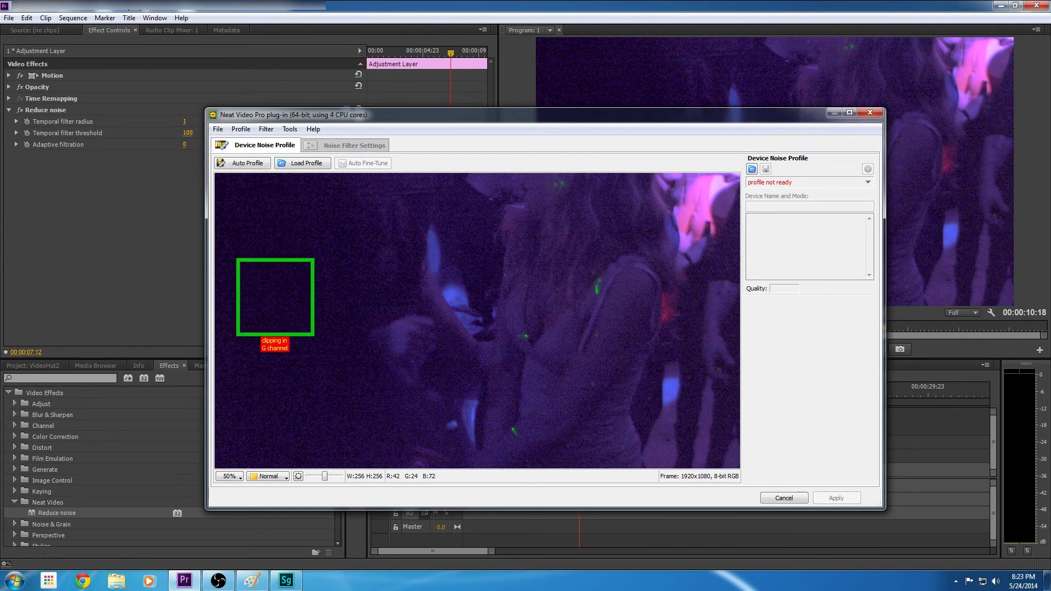
click(246, 163)
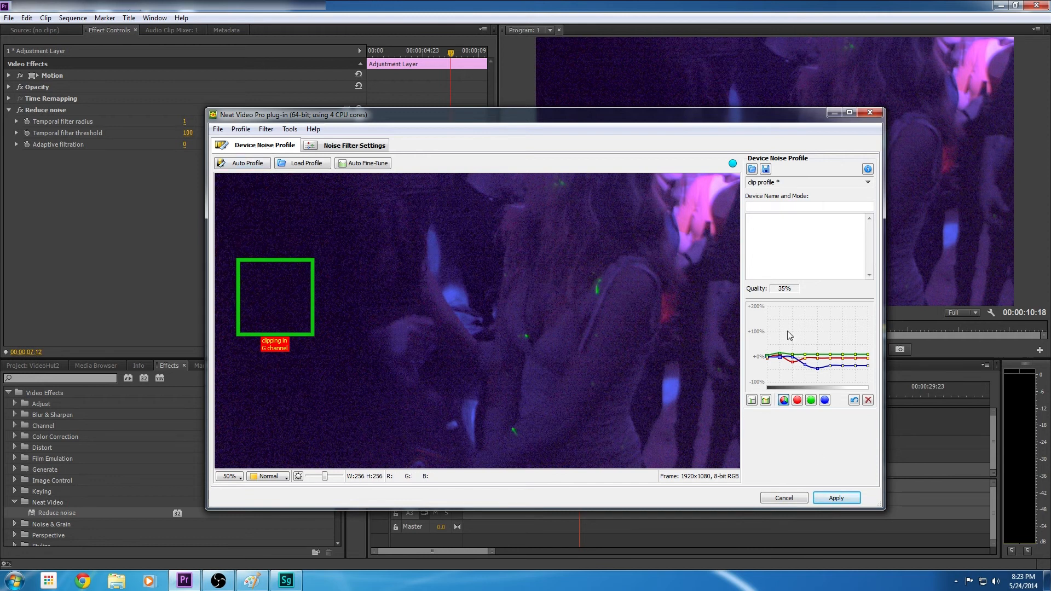
click(355, 164)
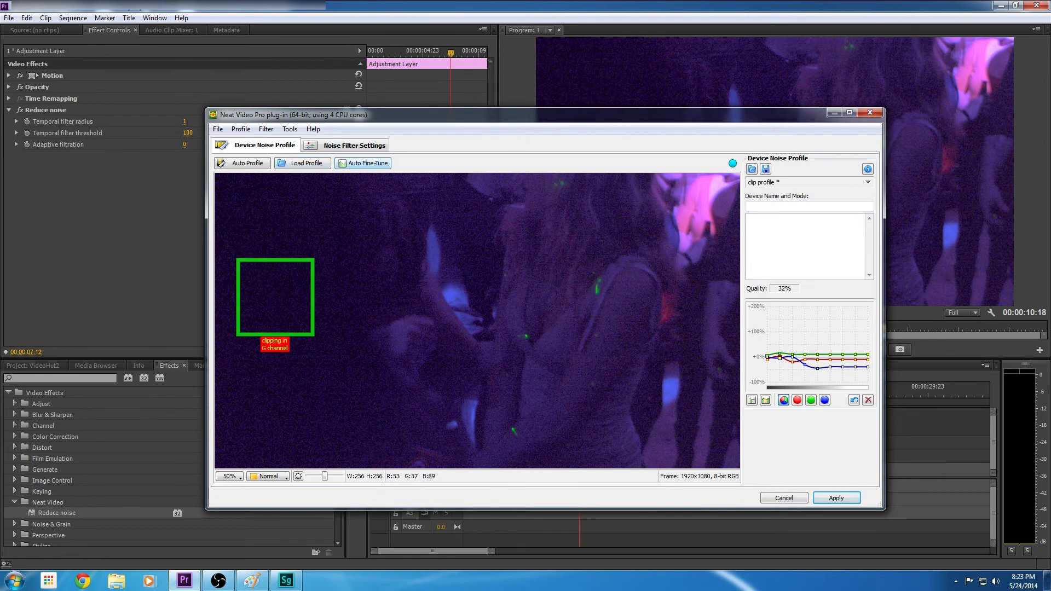
Enable Y, Cr and Cb sharpening in the noise filter, raise the high, mid and low sharpening amounts, and apply the filter
click(349, 145)
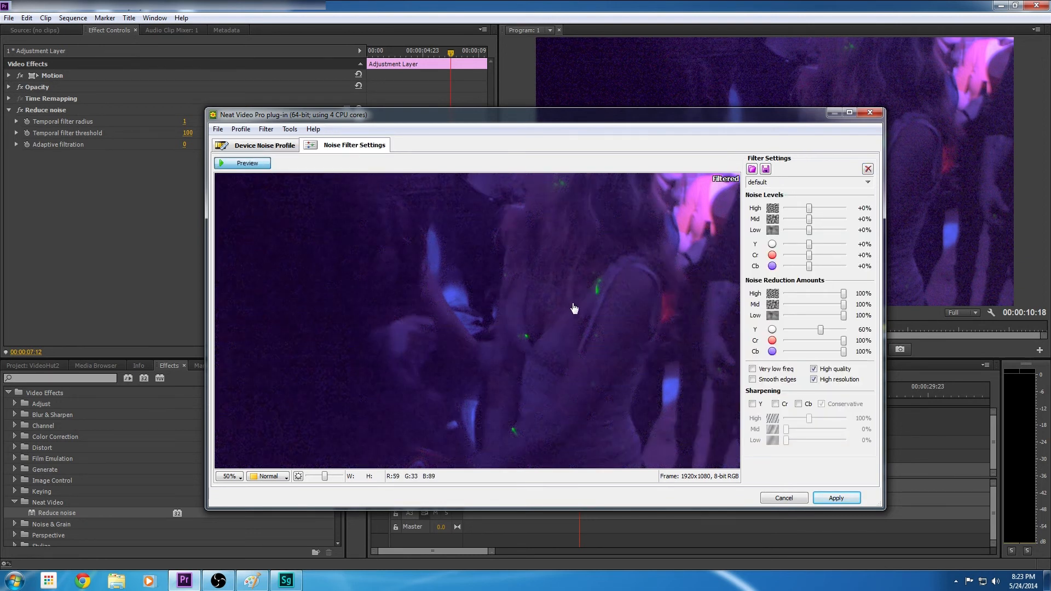
click(753, 405)
click(798, 406)
drag(812, 423, 792, 442)
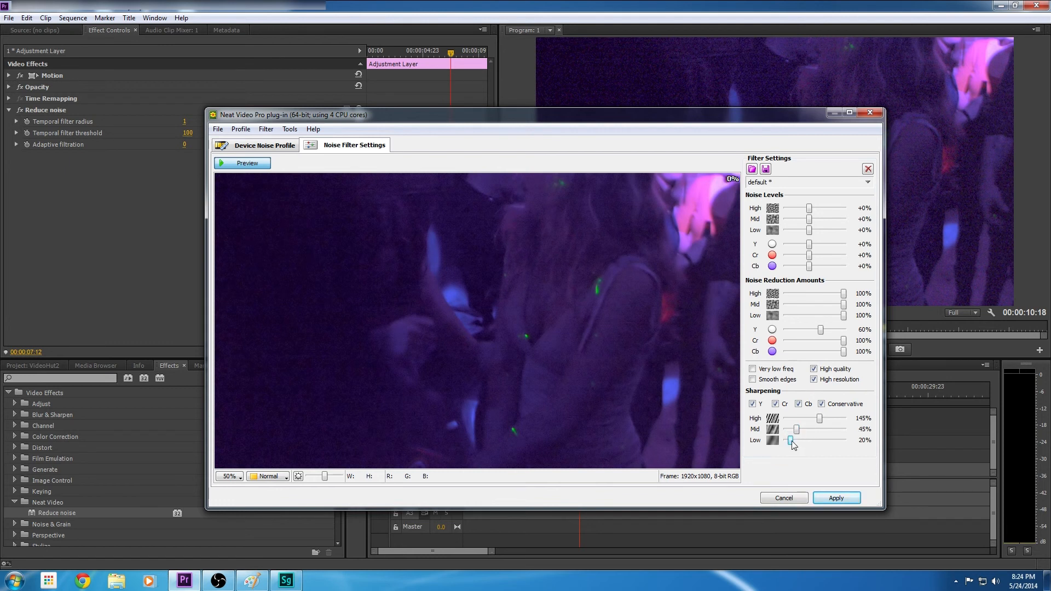
drag(792, 441, 815, 420)
click(827, 502)
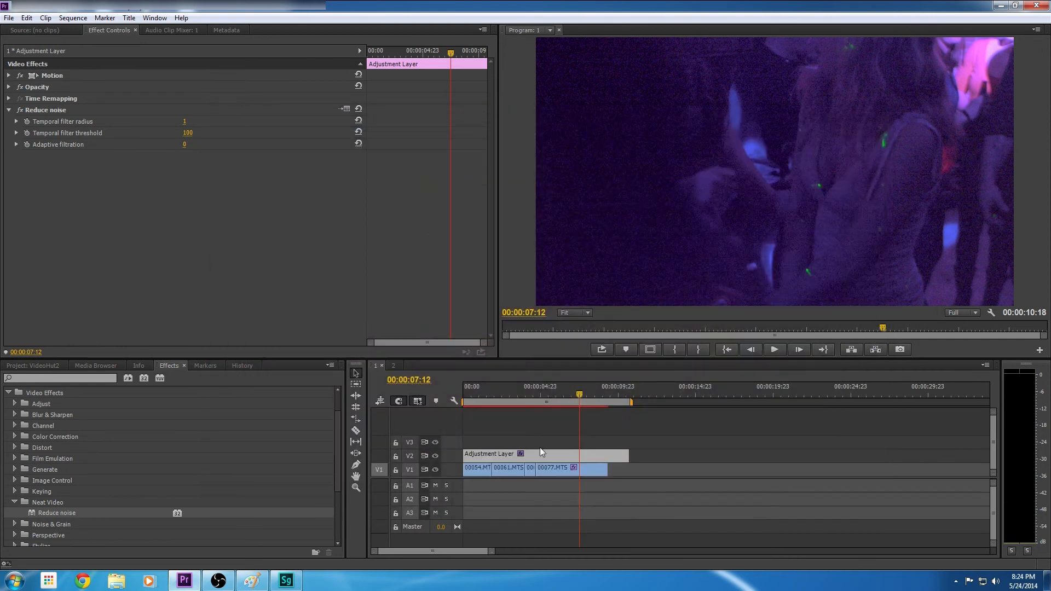